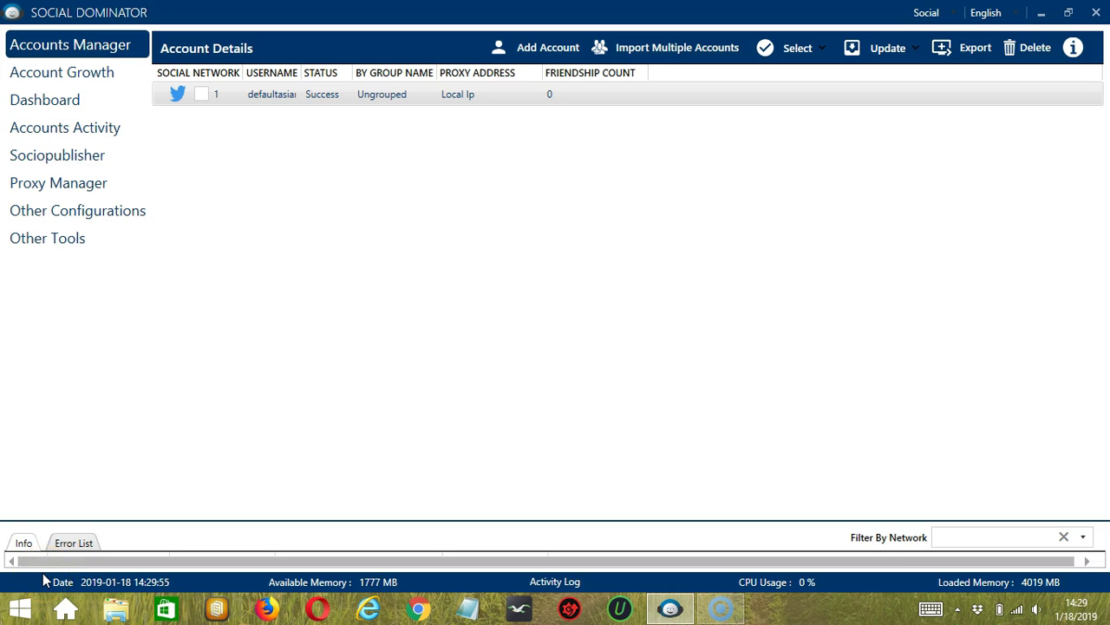
- Use Go to Tools on the Twitter account to show its Follow activity configuration
click(30, 572)
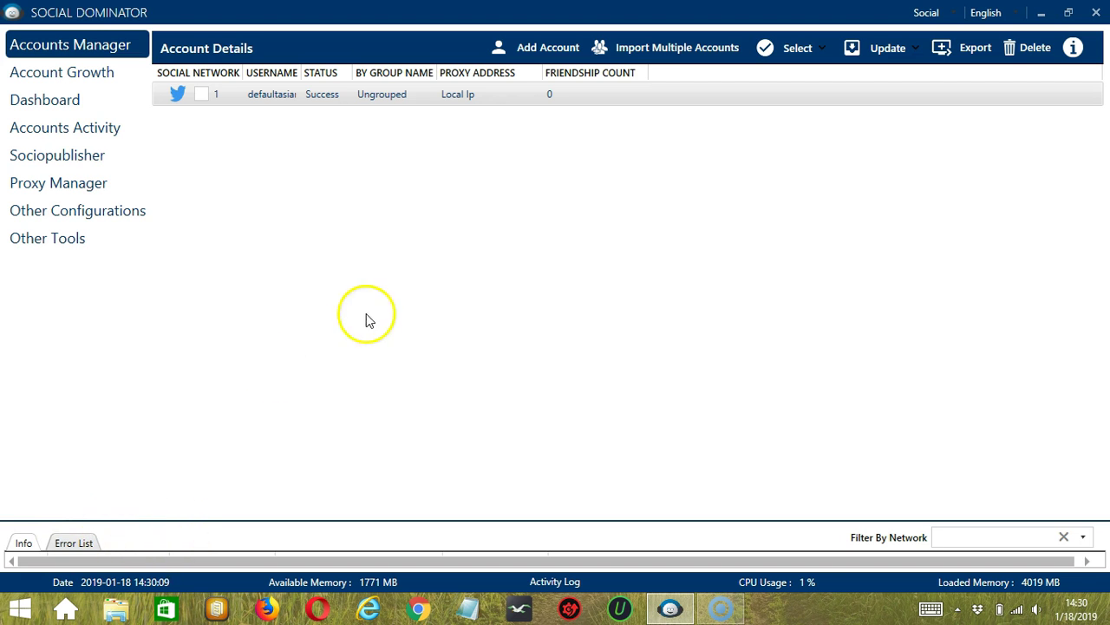
right_click(272, 96)
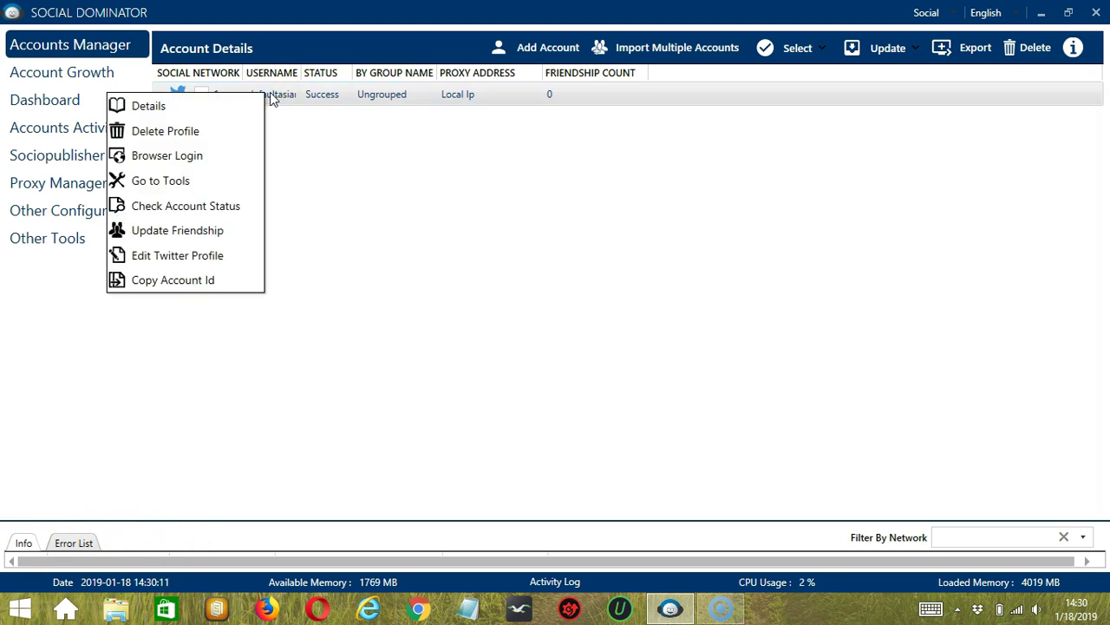
click(176, 184)
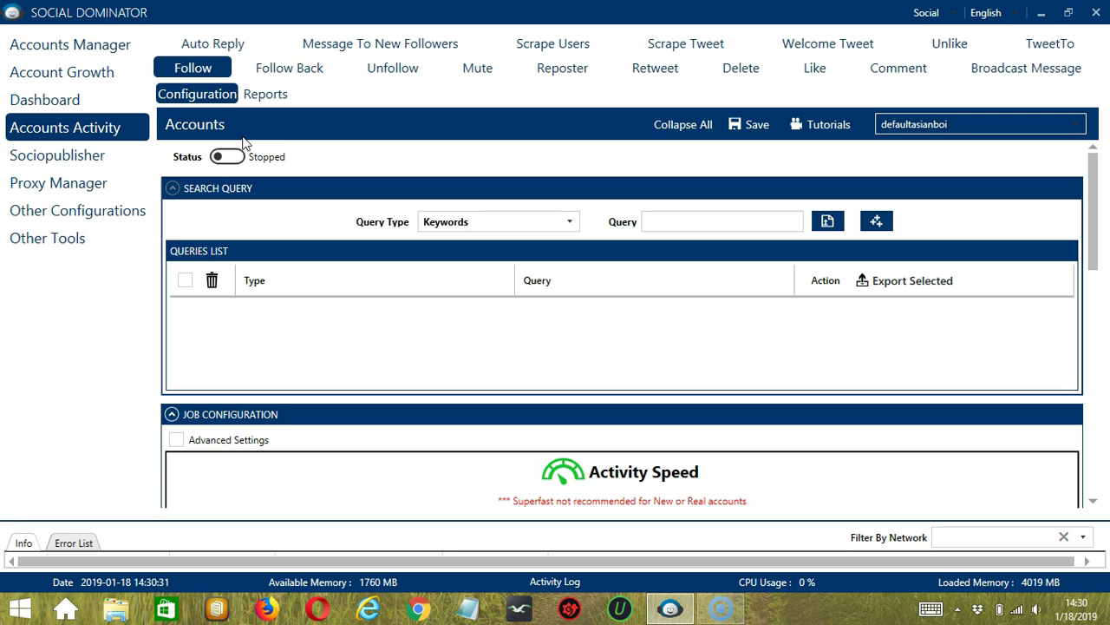
- Switch to the Follow Back configuration for the Twitter account
click(275, 68)
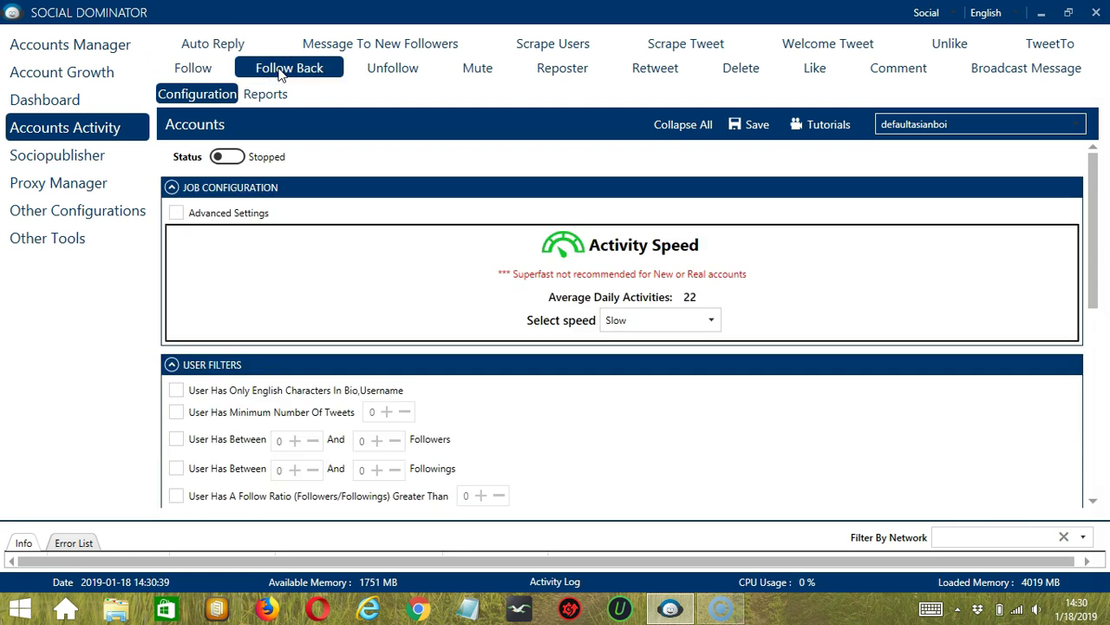
click(262, 73)
click(362, 205)
- Set the activity speed to Superfast, giving 107 average daily activities
click(681, 329)
click(644, 356)
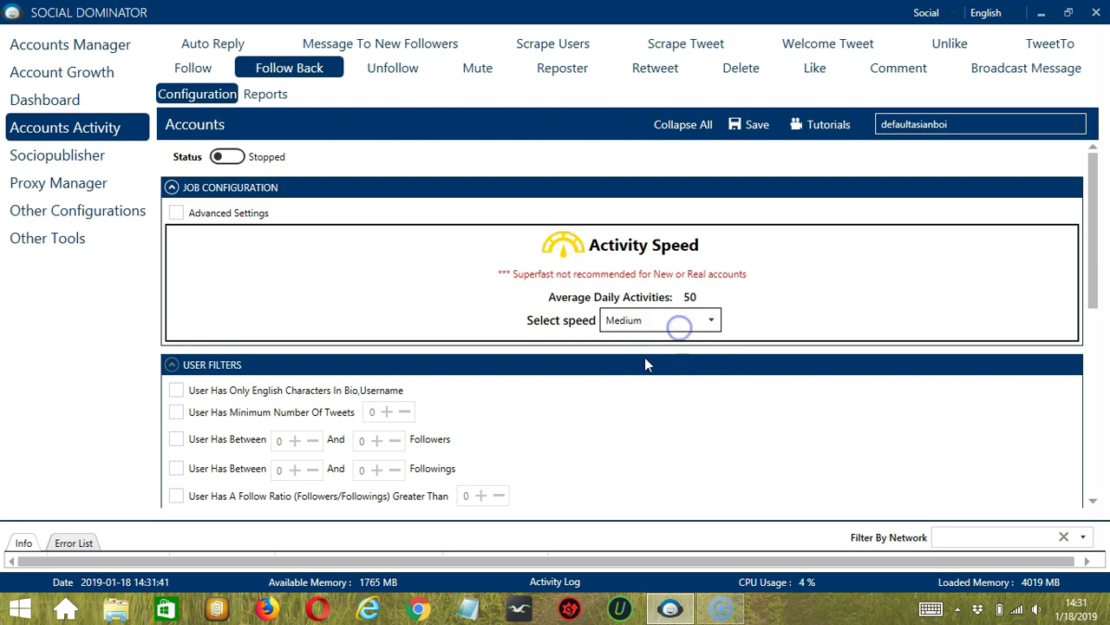
click(687, 318)
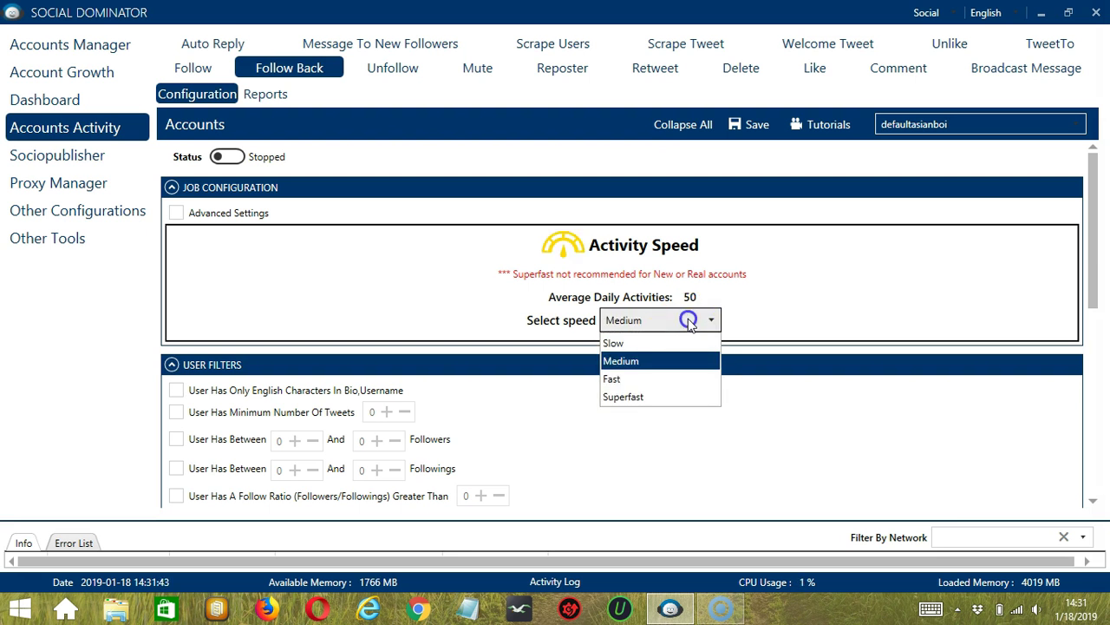
click(648, 378)
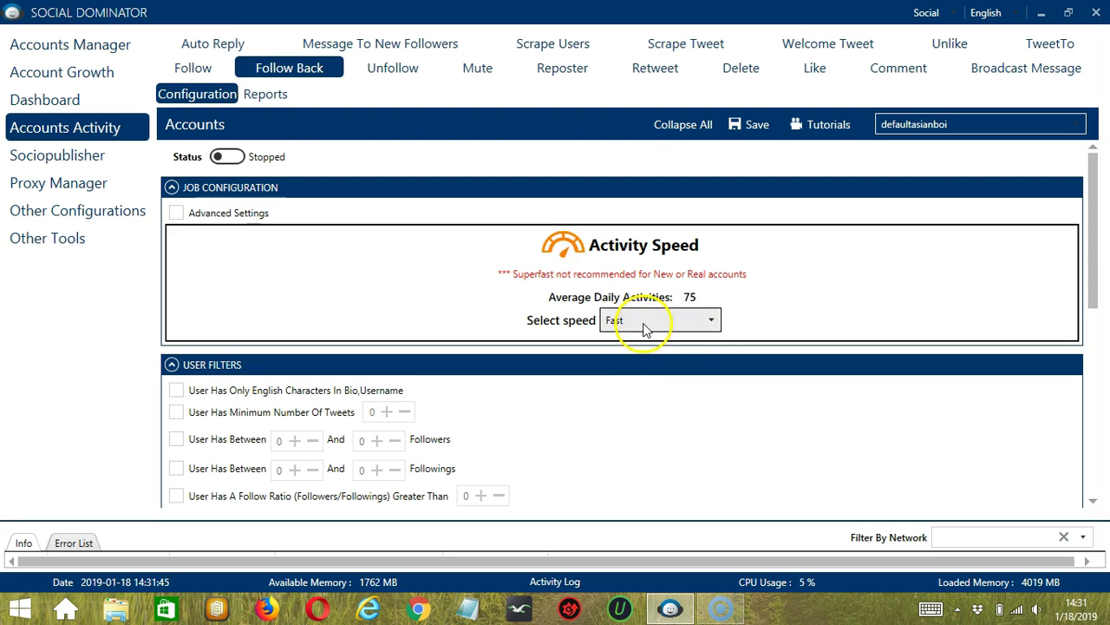
click(647, 321)
click(634, 396)
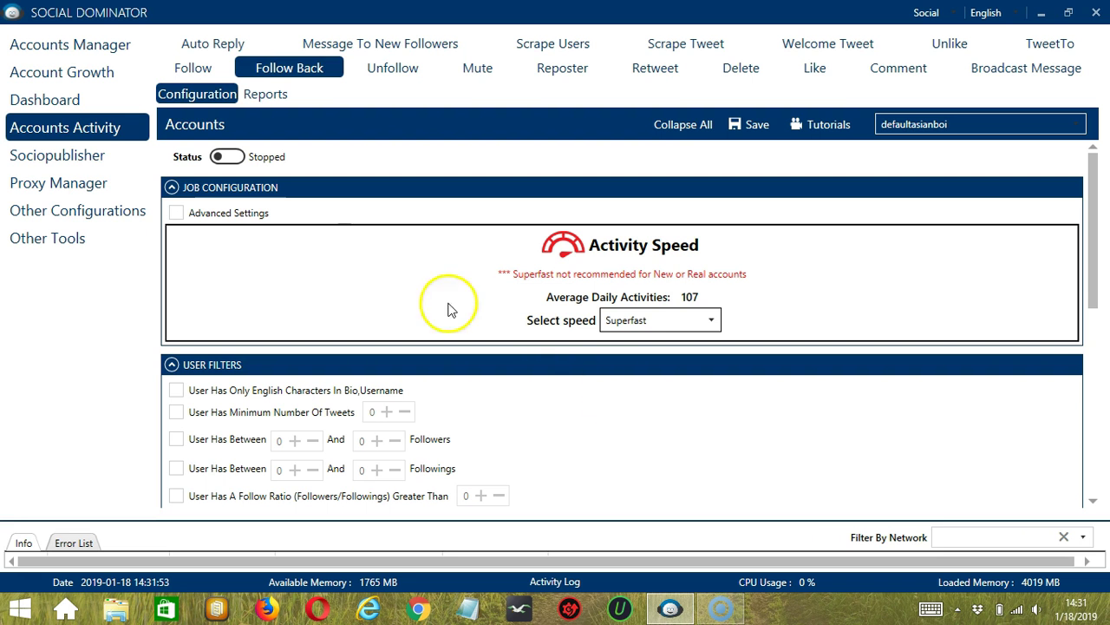
- Enable Advanced Settings and Increase Each Day With
click(178, 214)
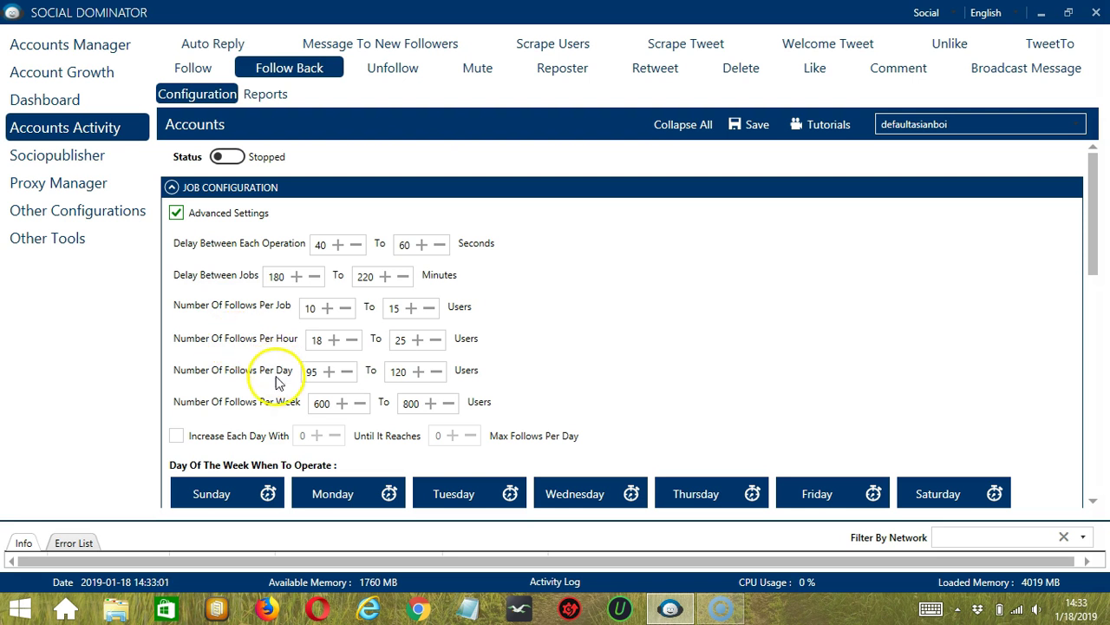
click(177, 438)
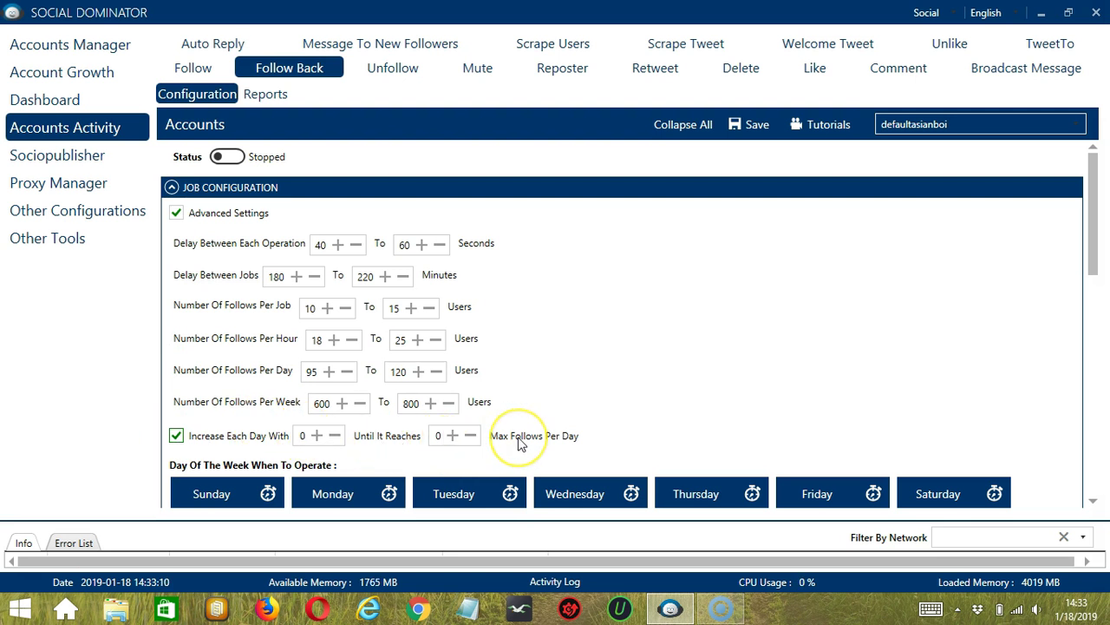
scroll(520, 441, down, 2)
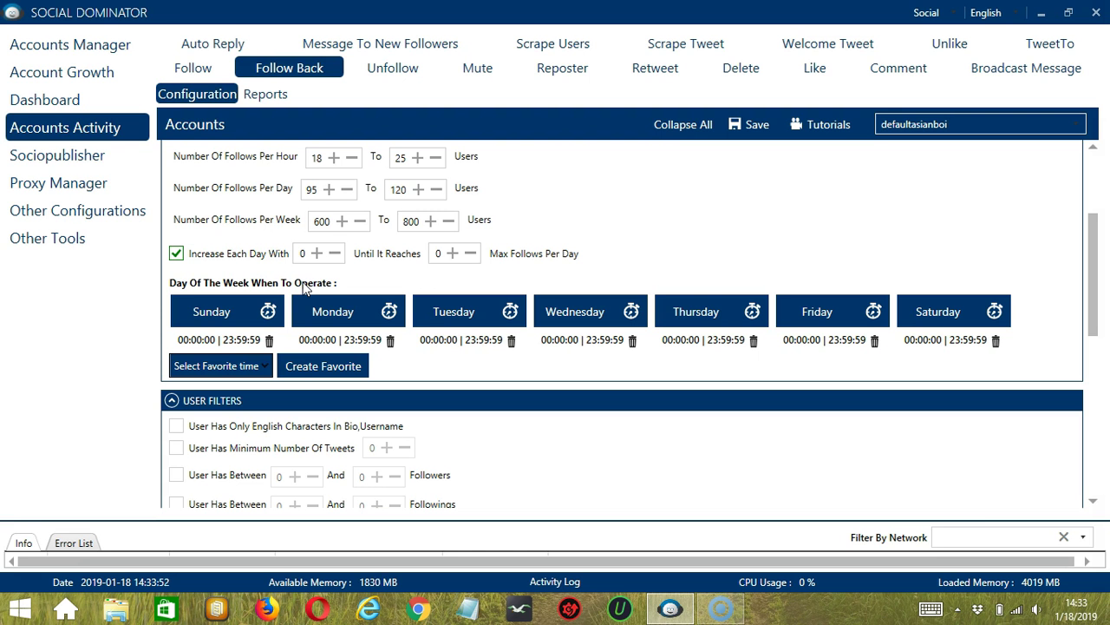
- Delete Monday's all-day time interval and start adding a new one
click(351, 331)
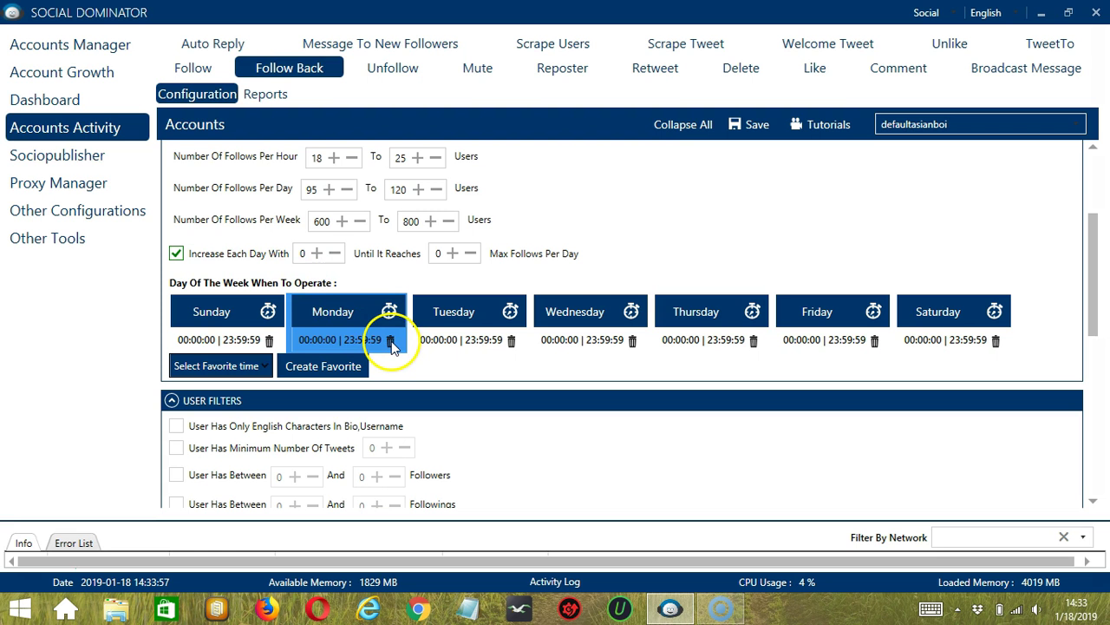
click(390, 340)
click(392, 341)
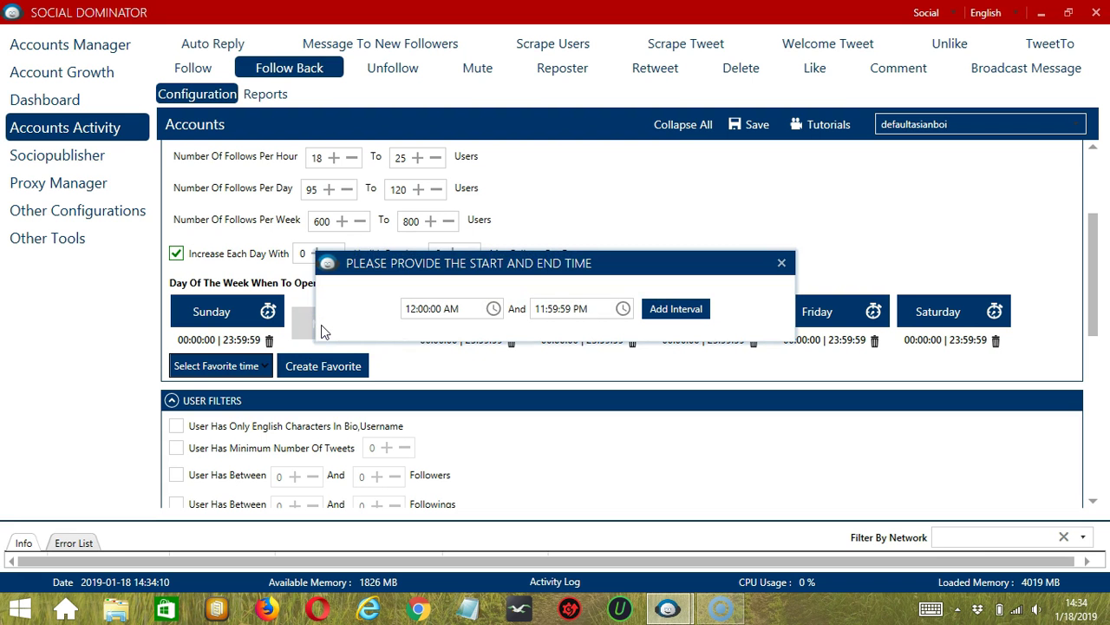
- Give Monday two intervals: 00:00:00–01:59:59 and 02:00:00–23:59:59
click(538, 308)
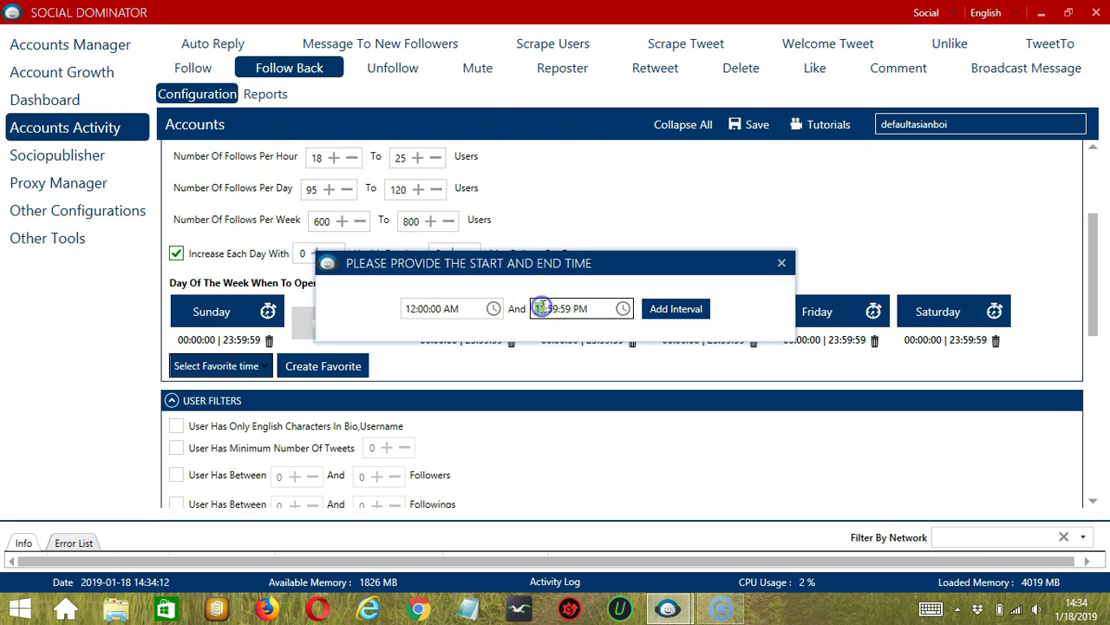
key(Delete)
click(566, 308)
key(Delete)
text(A)
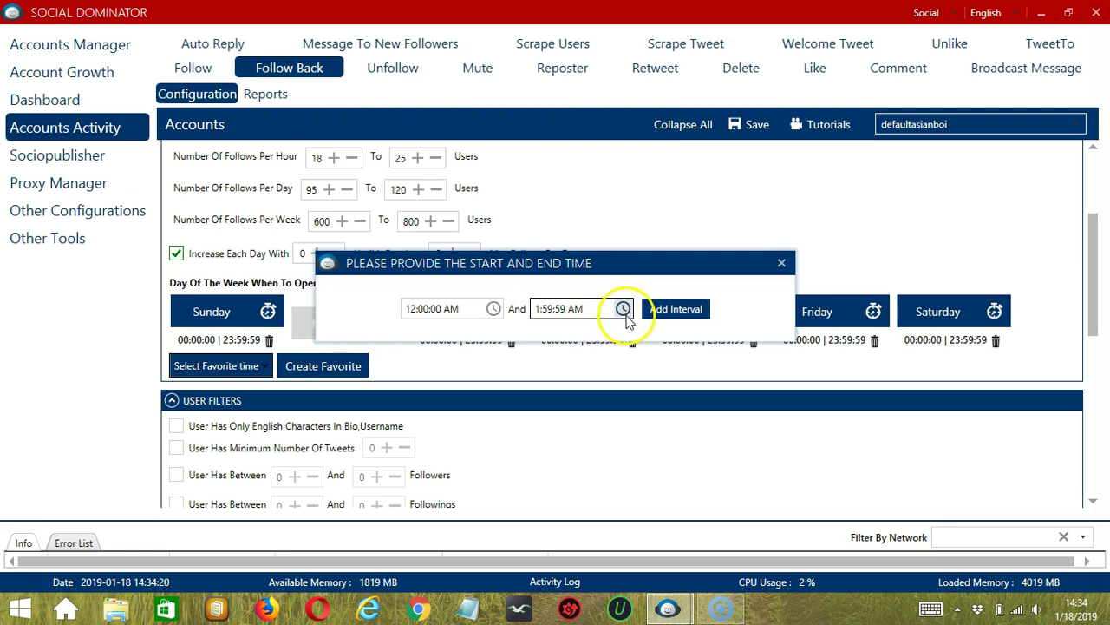
click(675, 308)
click(347, 318)
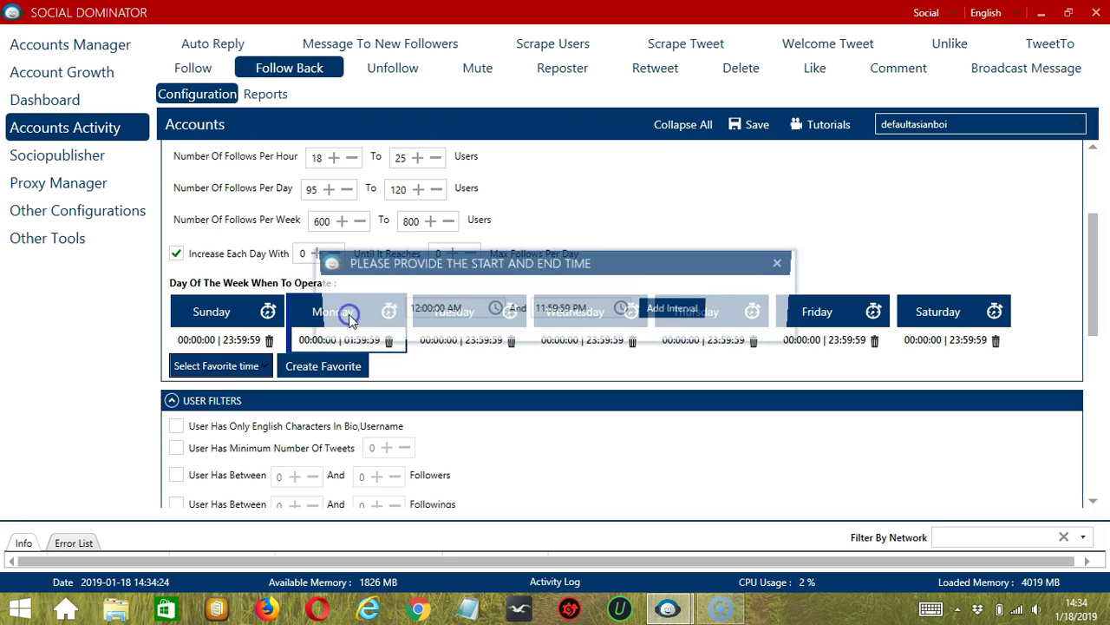
click(405, 310)
click(405, 310)
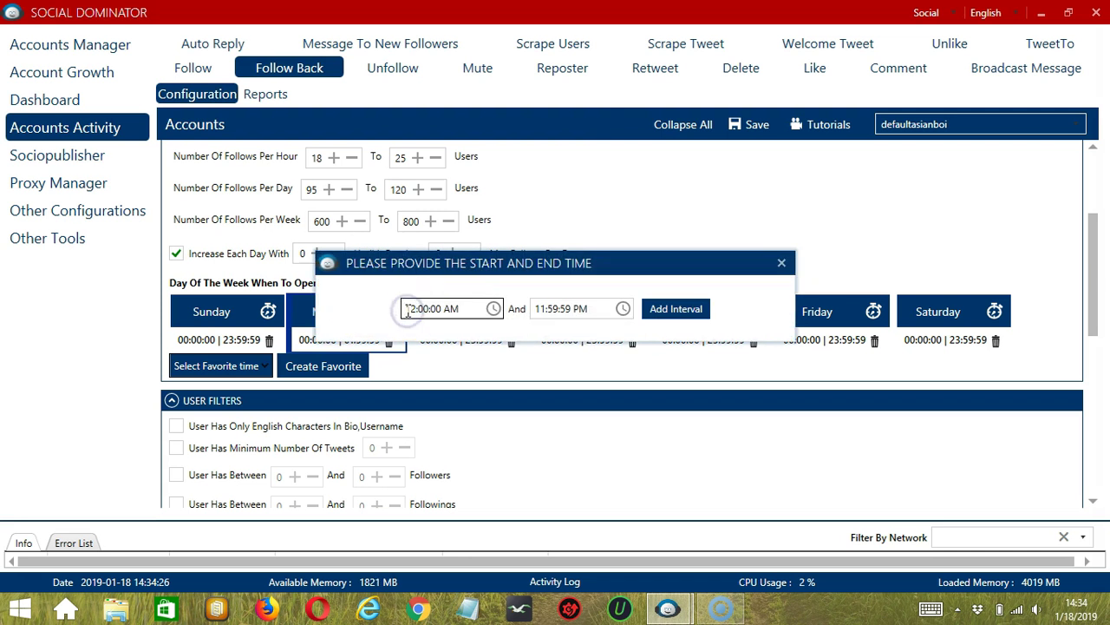
key(Delete)
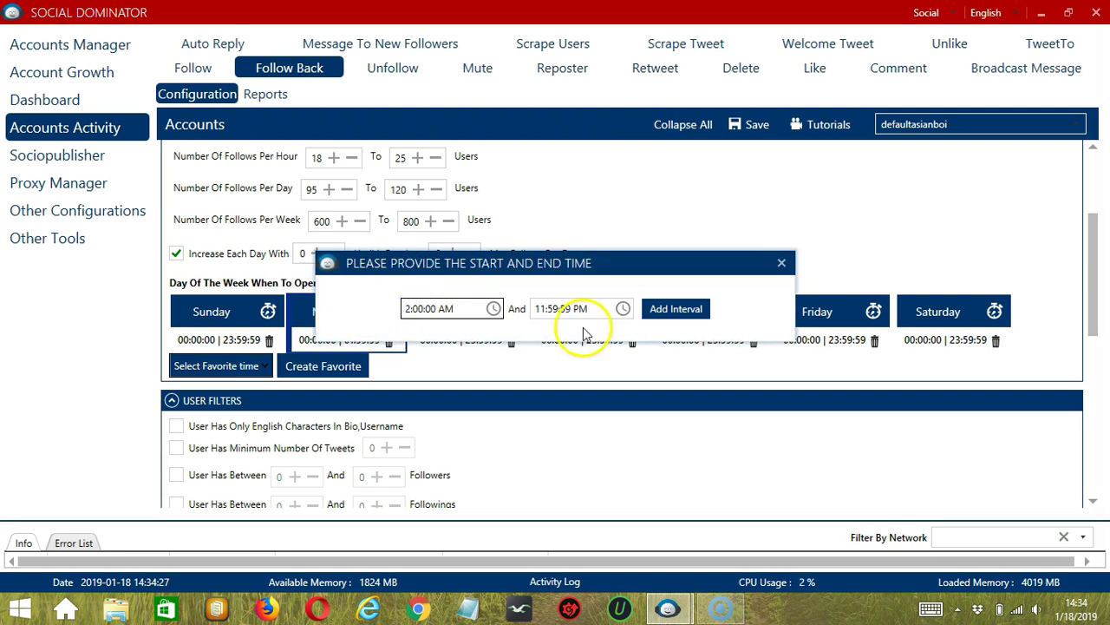
click(687, 310)
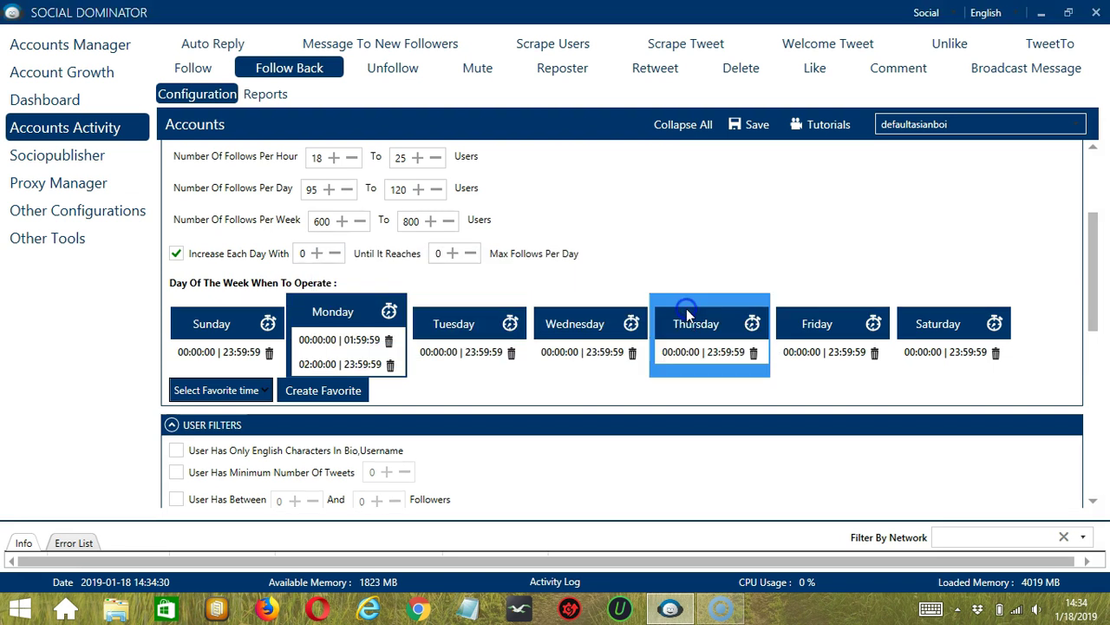
- Save the schedule as favorite 'Twitter Follow Back' and apply it from Select Favorite time
click(335, 394)
text(Twitter Follow Back)
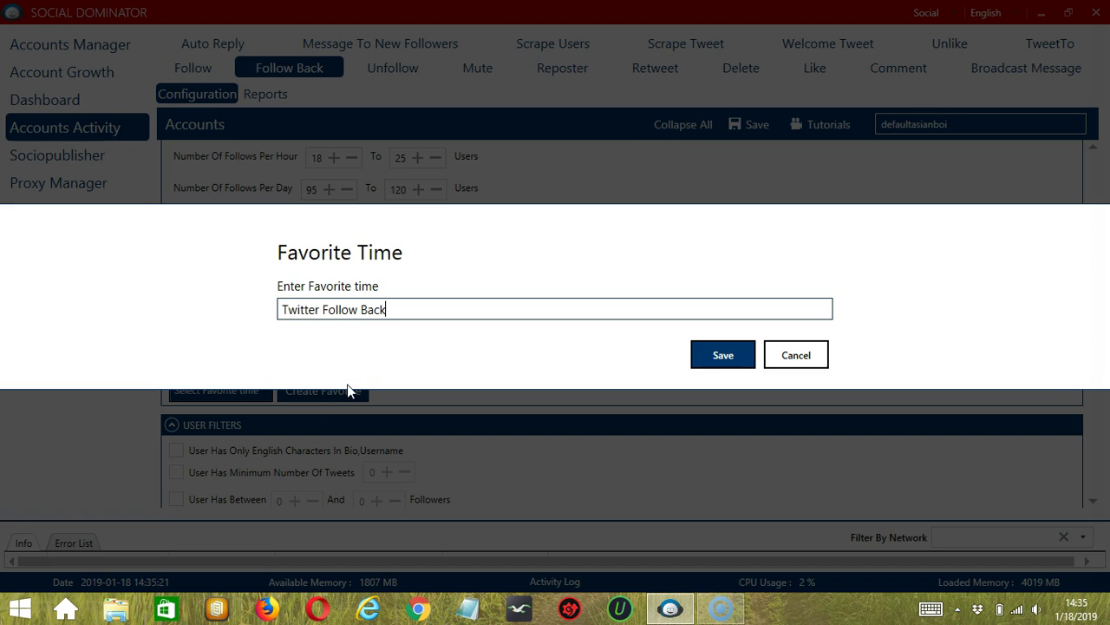
click(720, 355)
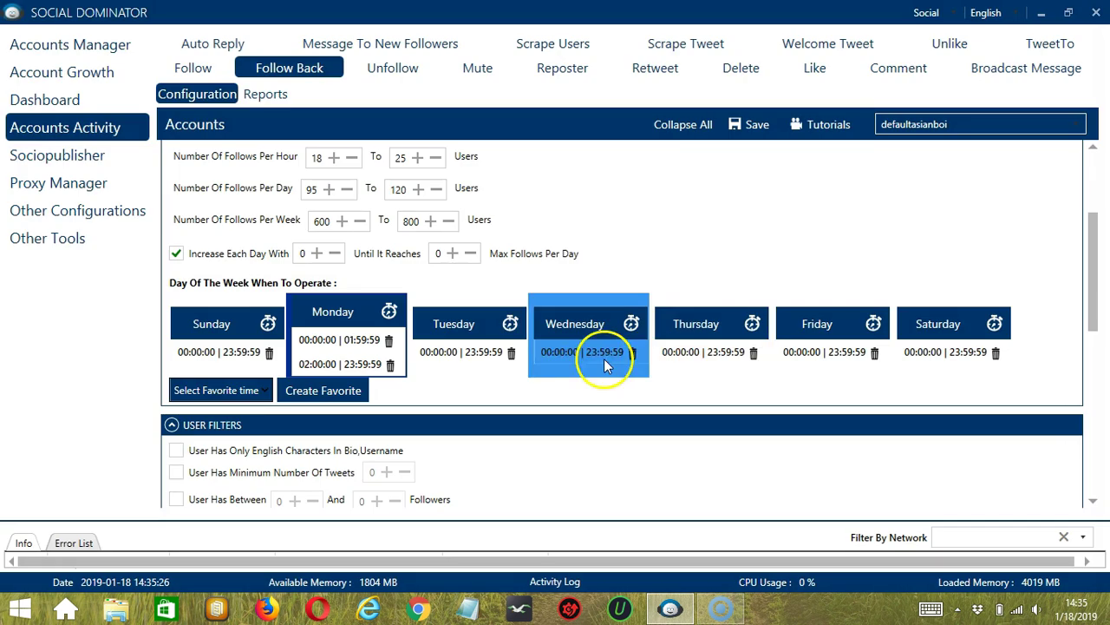
click(239, 392)
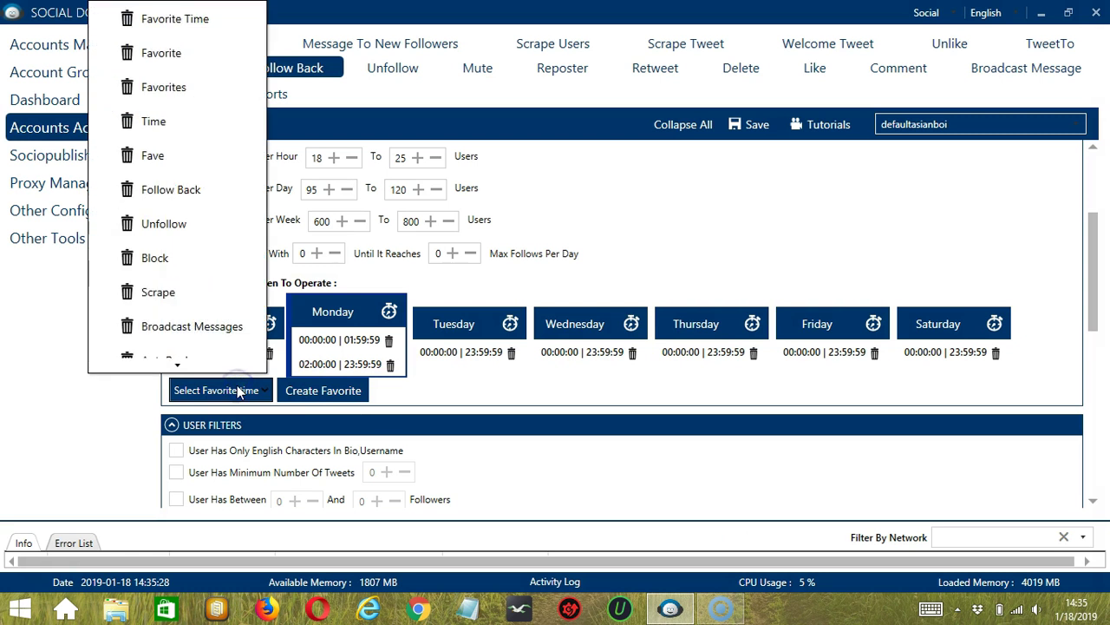
scroll(182, 223, down, 5)
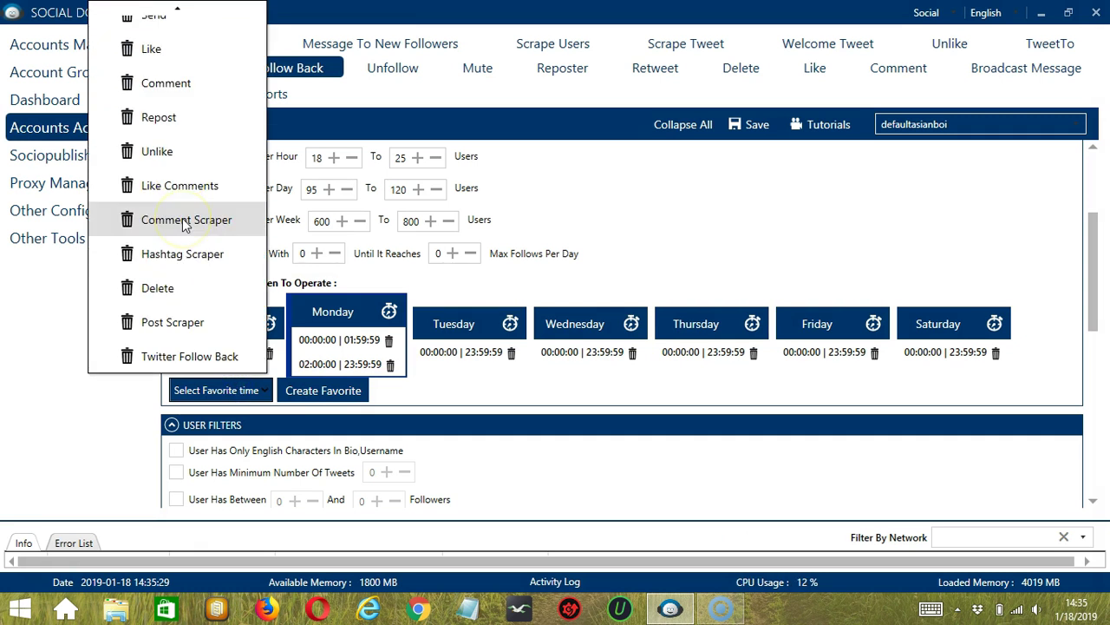
click(208, 357)
scroll(548, 403, down, 3)
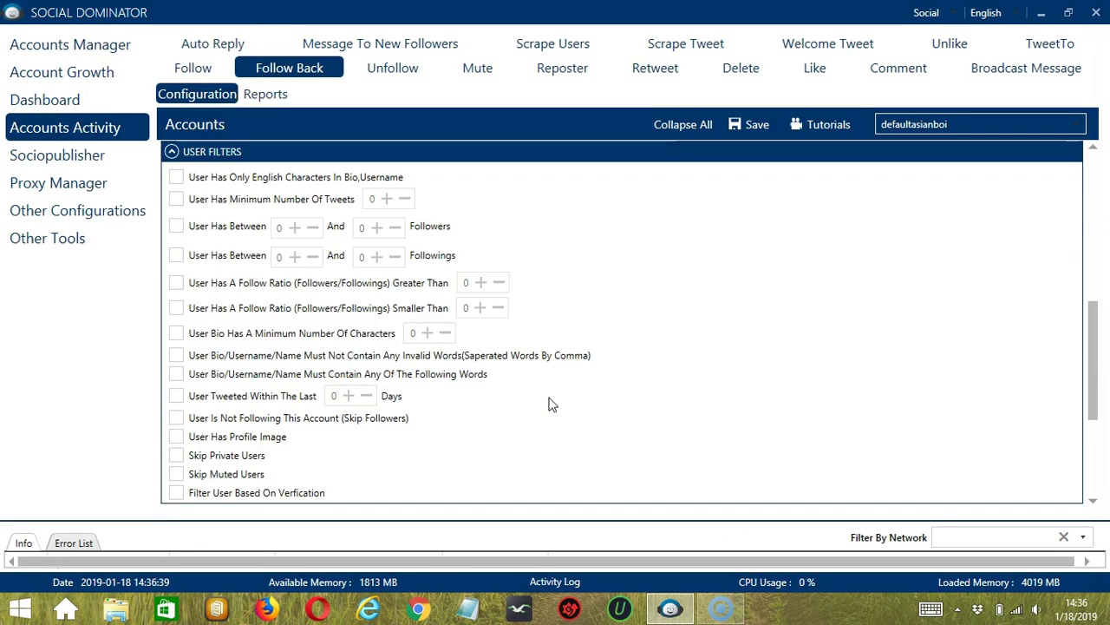
- Require English-only bio/username and at least 10 tweets, and enable the invalid-words filter
click(177, 179)
click(177, 199)
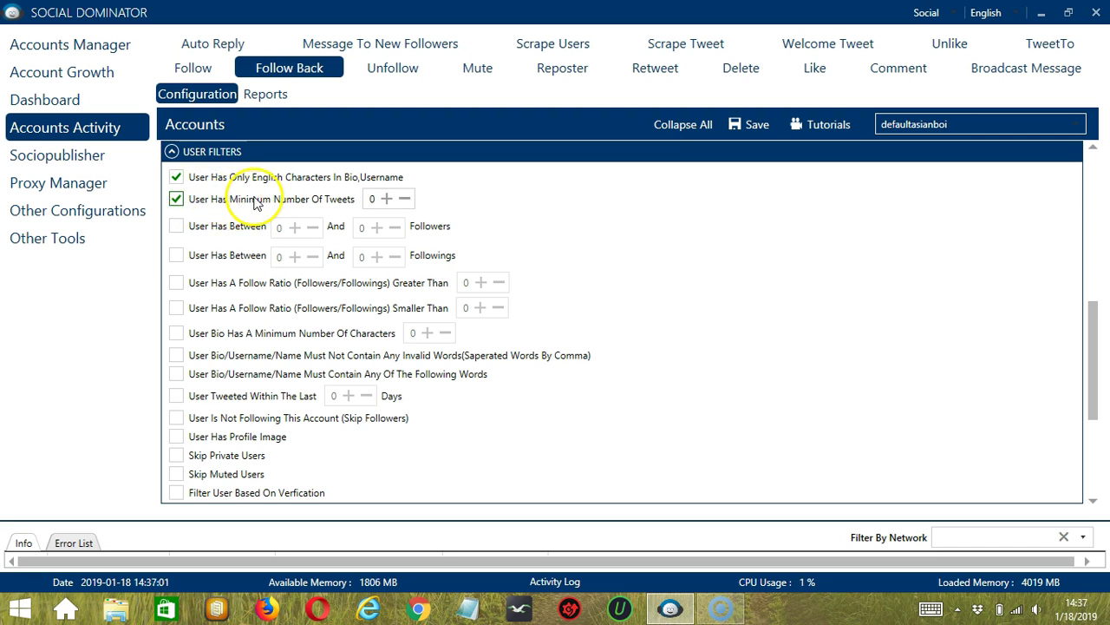
click(386, 199)
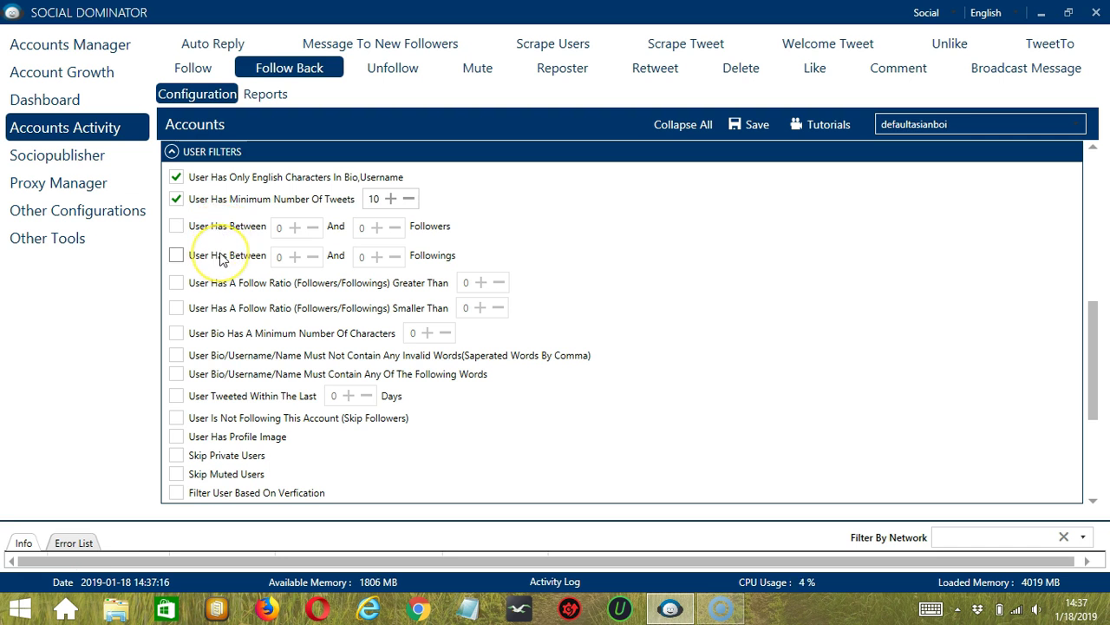
click(225, 283)
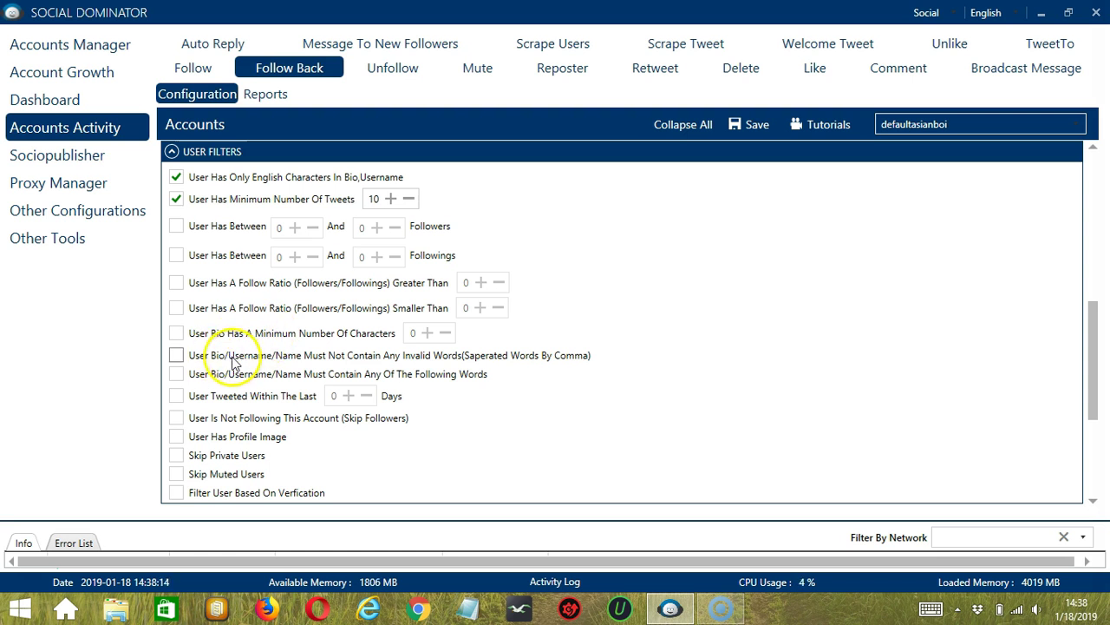
- Remove 'politics' from the invalid-words list and save the now-empty list
scroll(231, 335, down, 3)
click(176, 208)
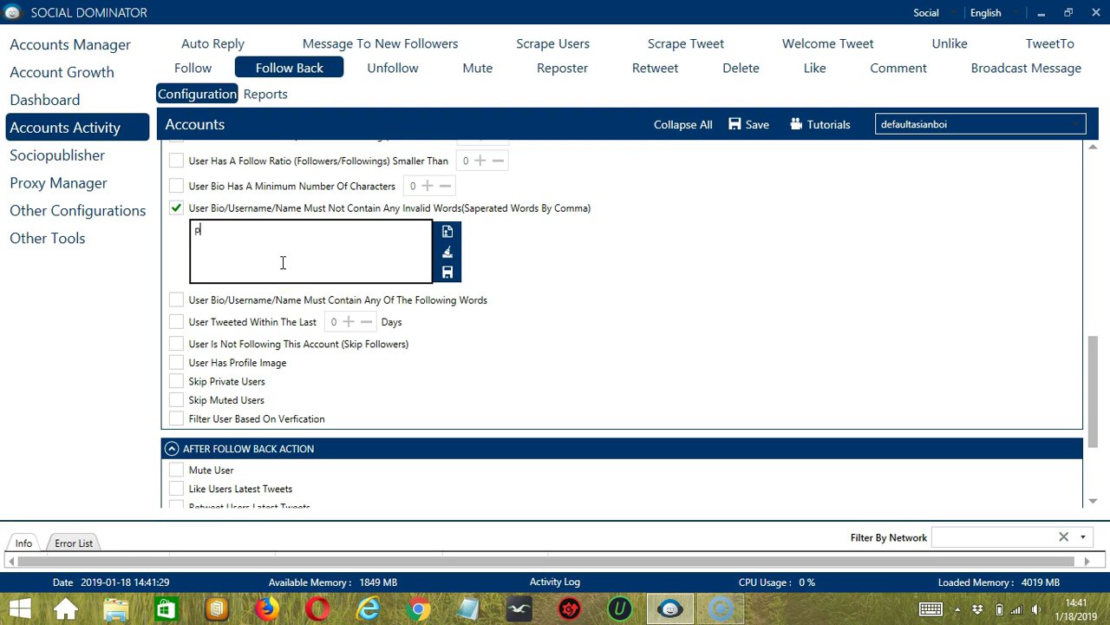
text(cs)
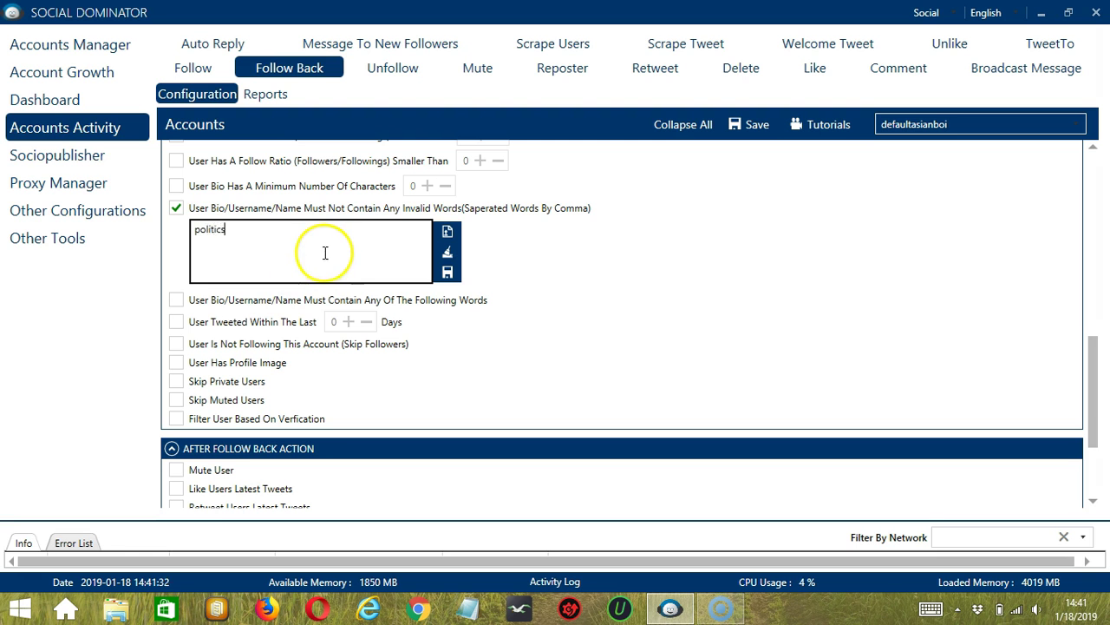
click(448, 252)
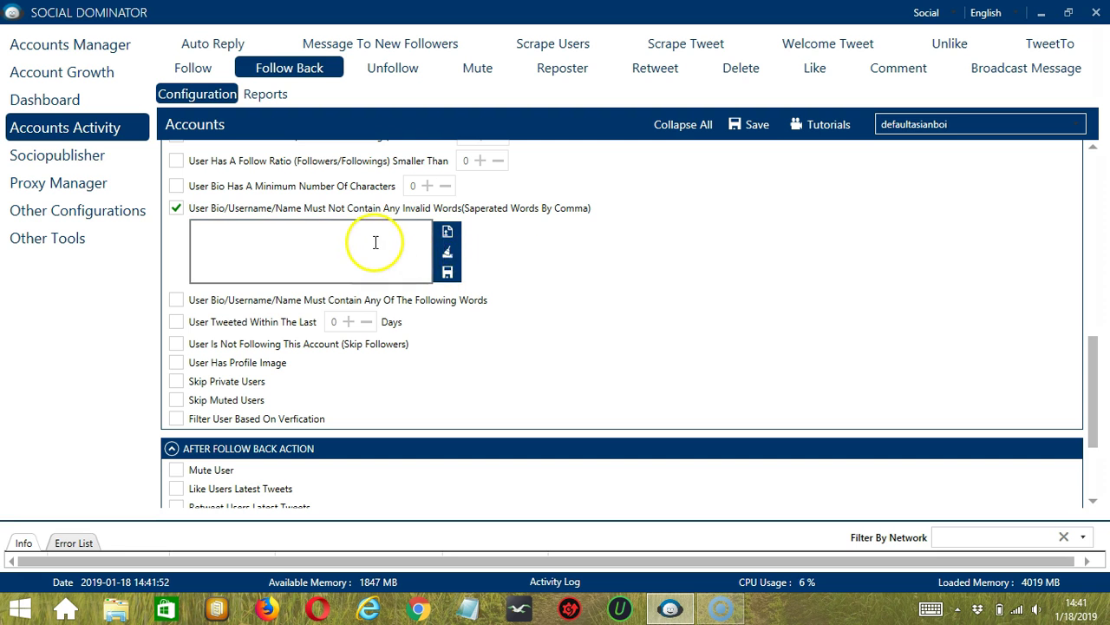
click(447, 274)
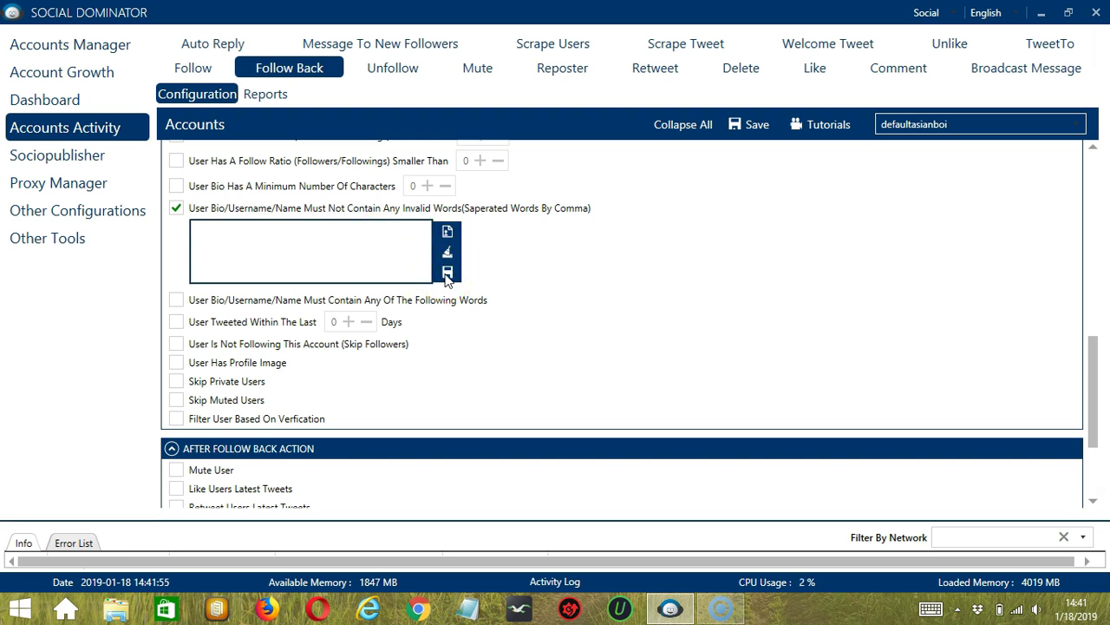
- Enable the Must Contain Any Of The Following Words filter with its word box cleared
click(217, 300)
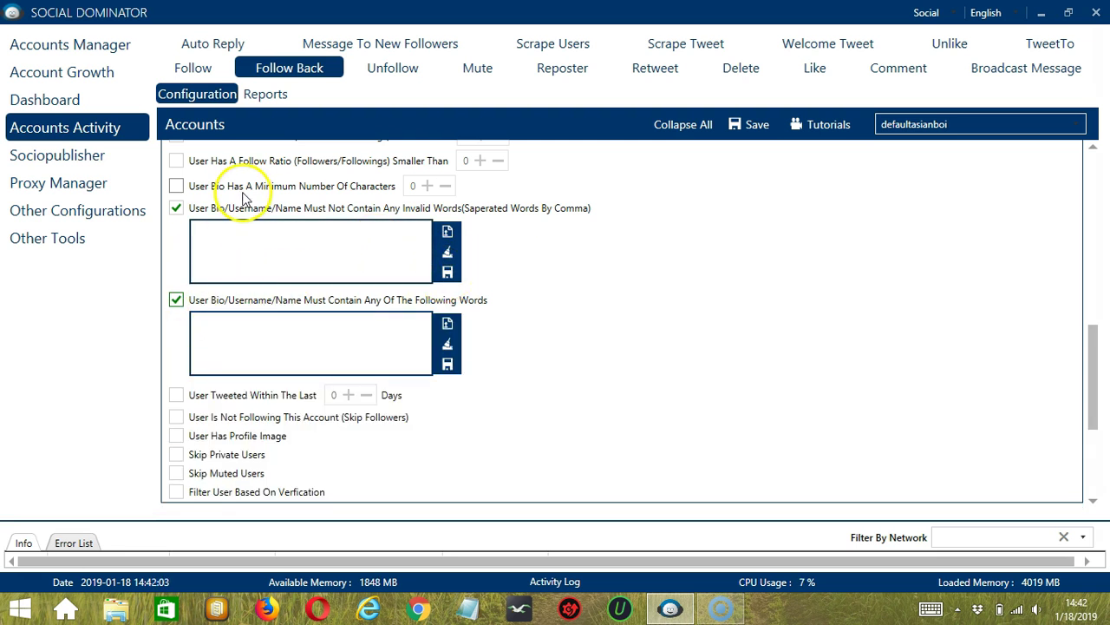
click(308, 328)
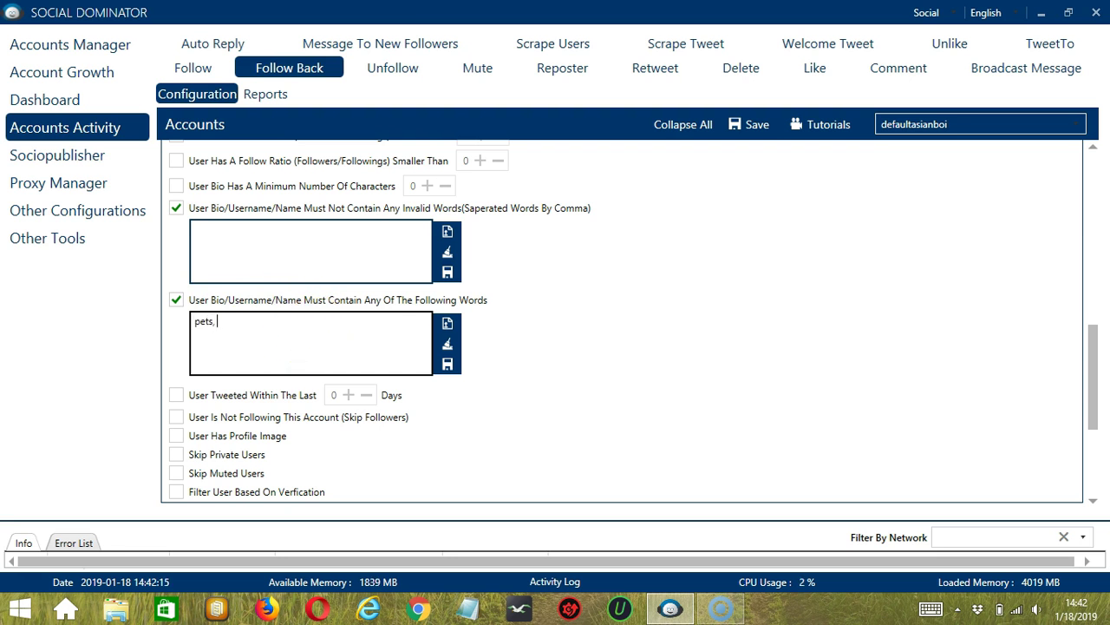
text(cats,dogs)
click(447, 346)
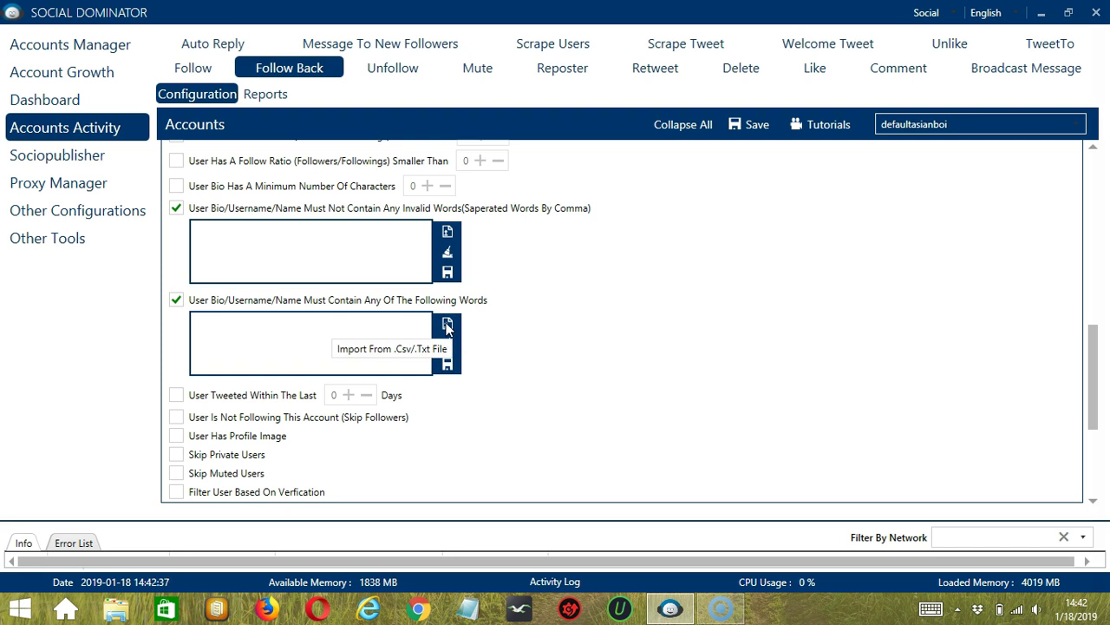
- Import pets, cats and dogs into the must-contain list from pets.txt
click(448, 325)
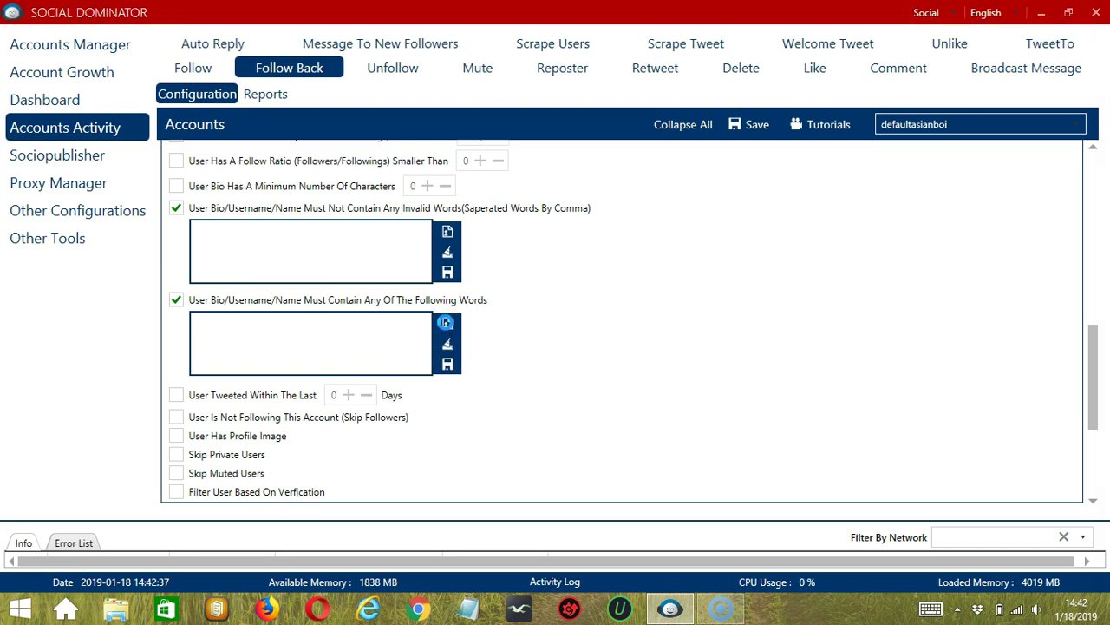
scroll(545, 281, down, 10)
click(545, 282)
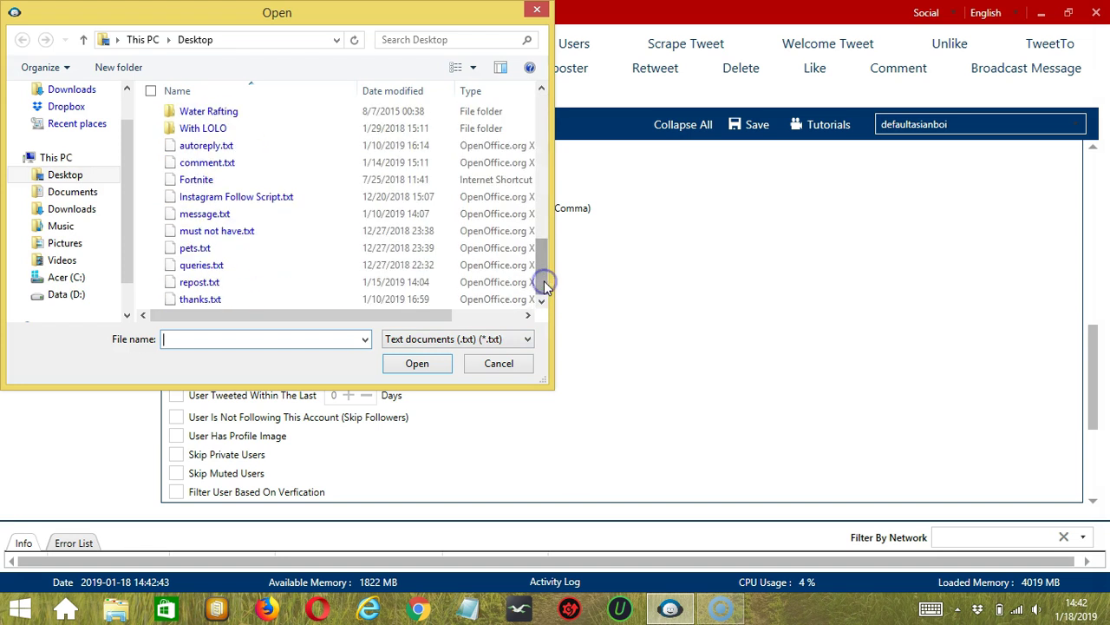
click(261, 251)
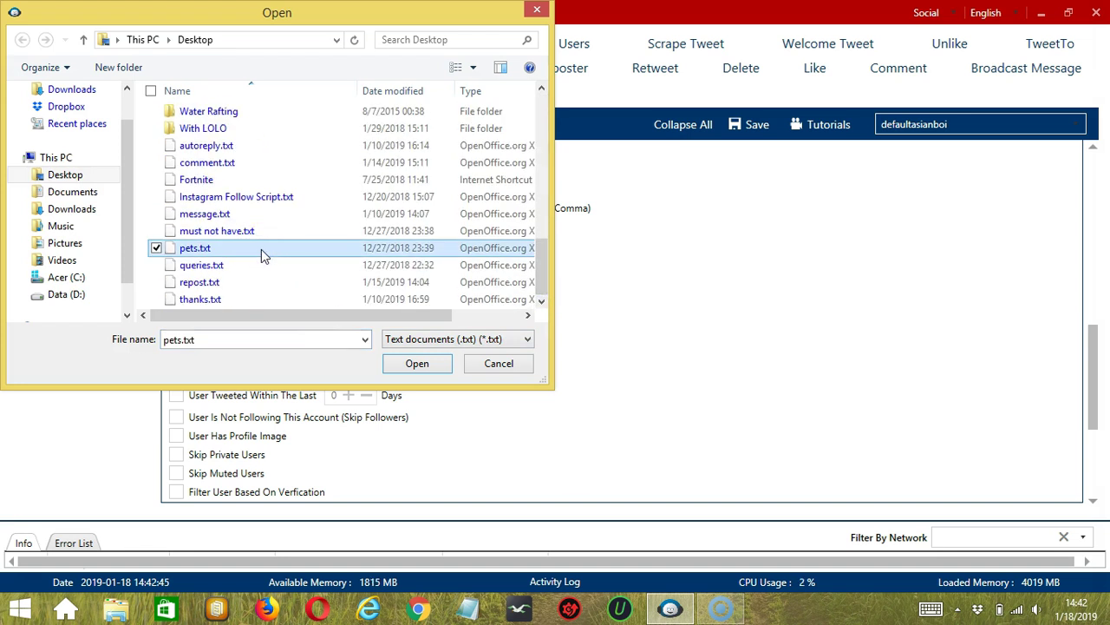
click(416, 362)
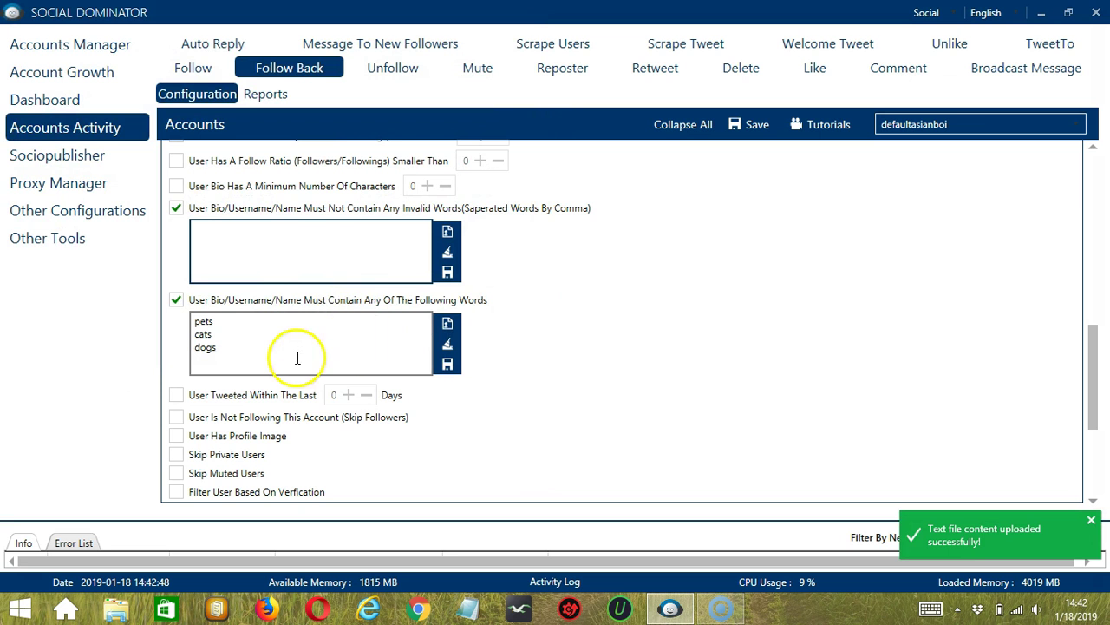
- Require users to have tweeted within the last 1 day
scroll(226, 312, down, 3)
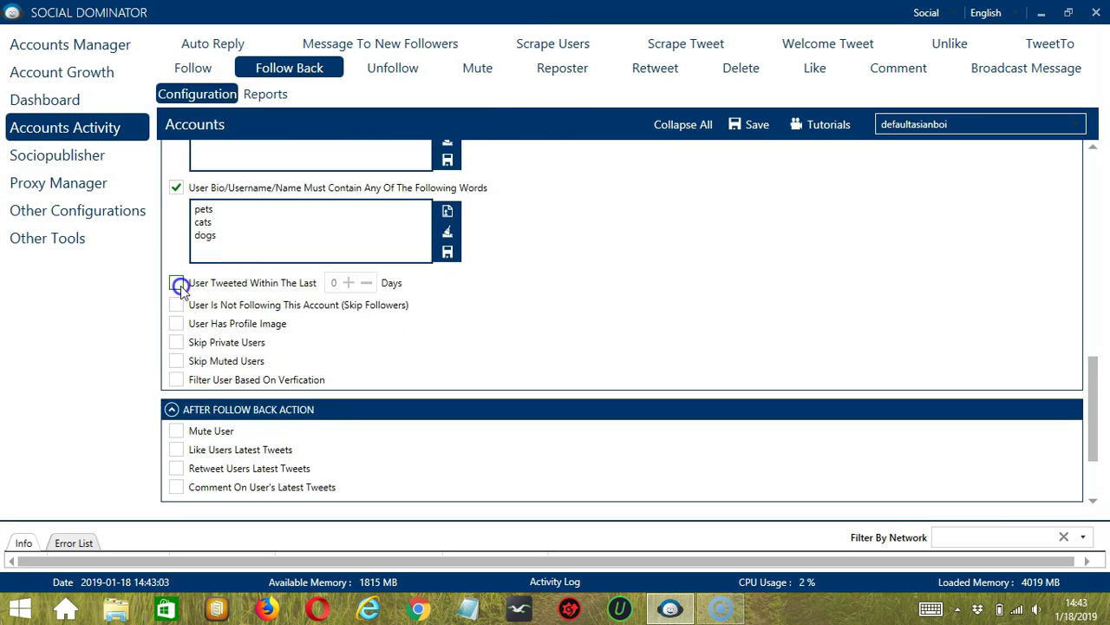
click(235, 289)
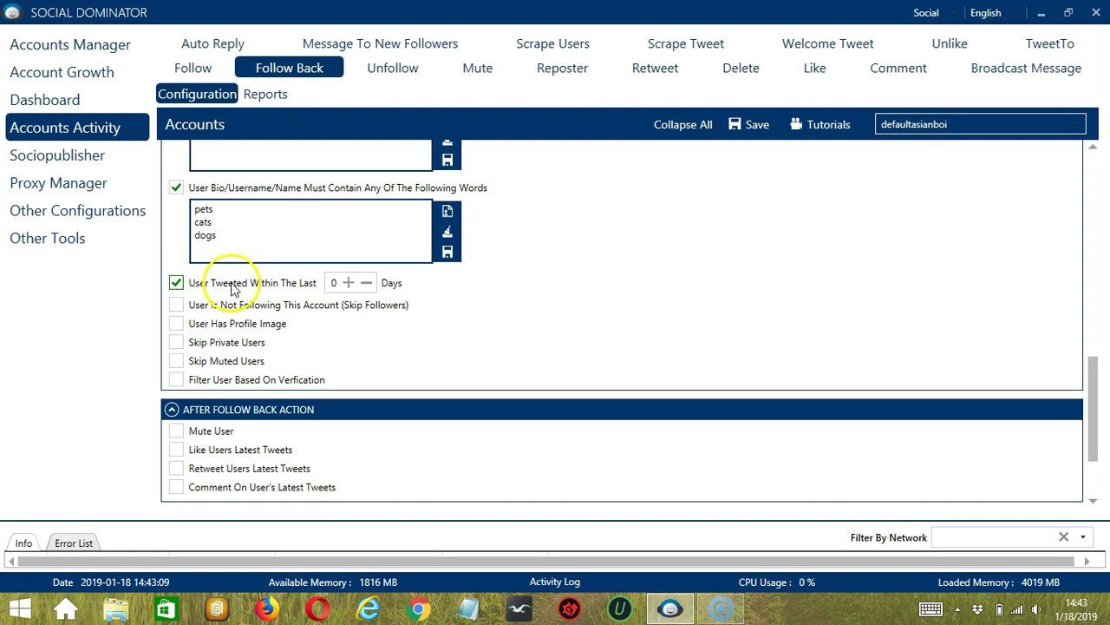
click(348, 283)
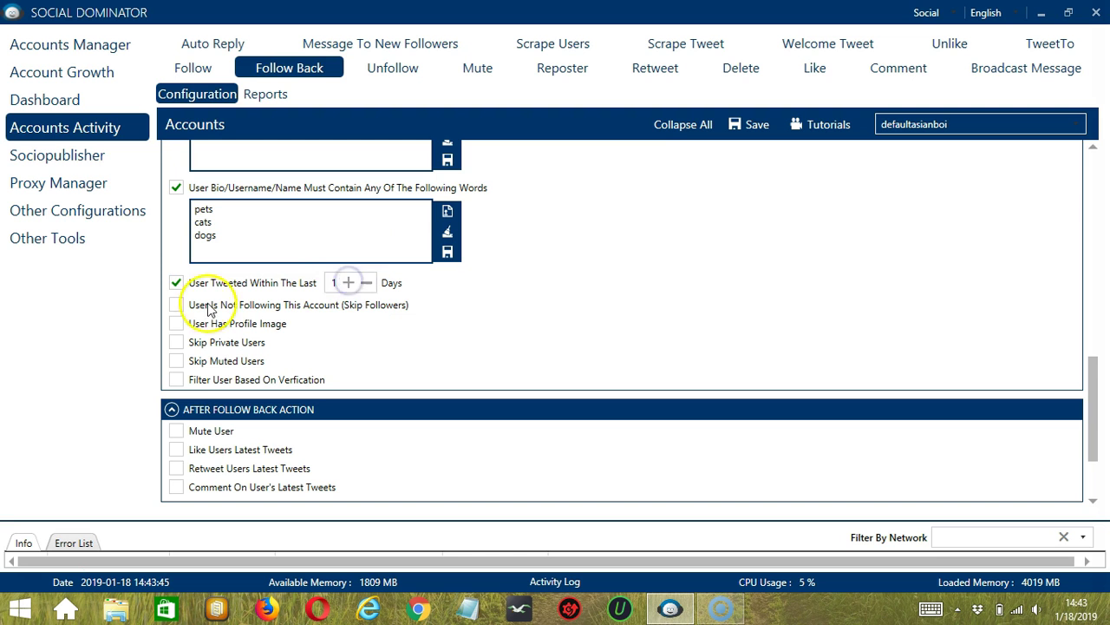
- Require non-followers with profile images, and skip private, muted and verified users
click(177, 305)
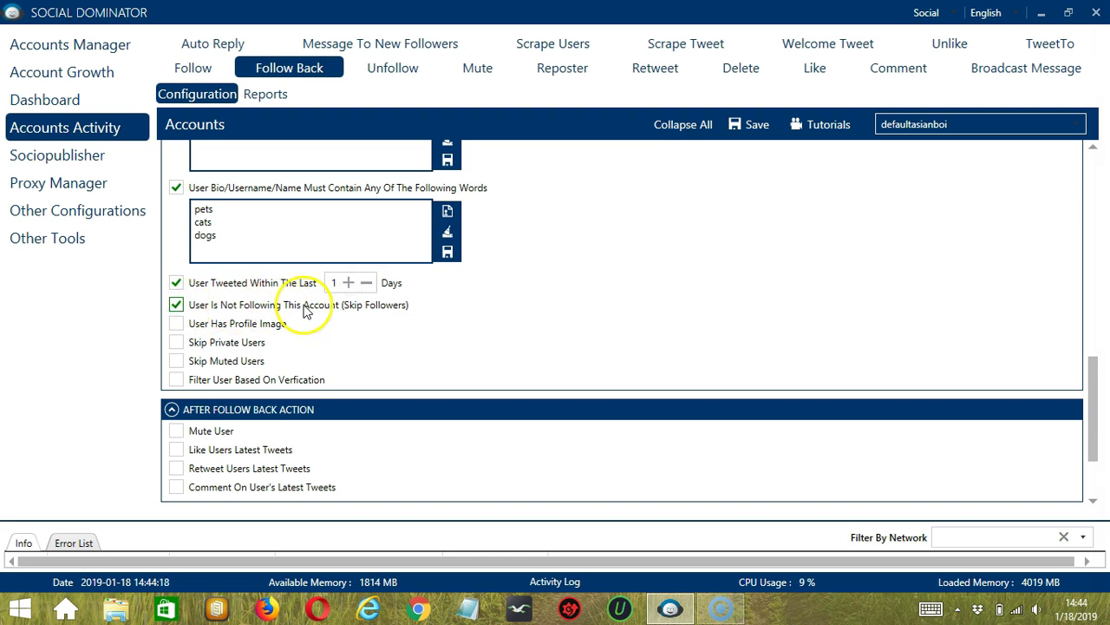
click(177, 323)
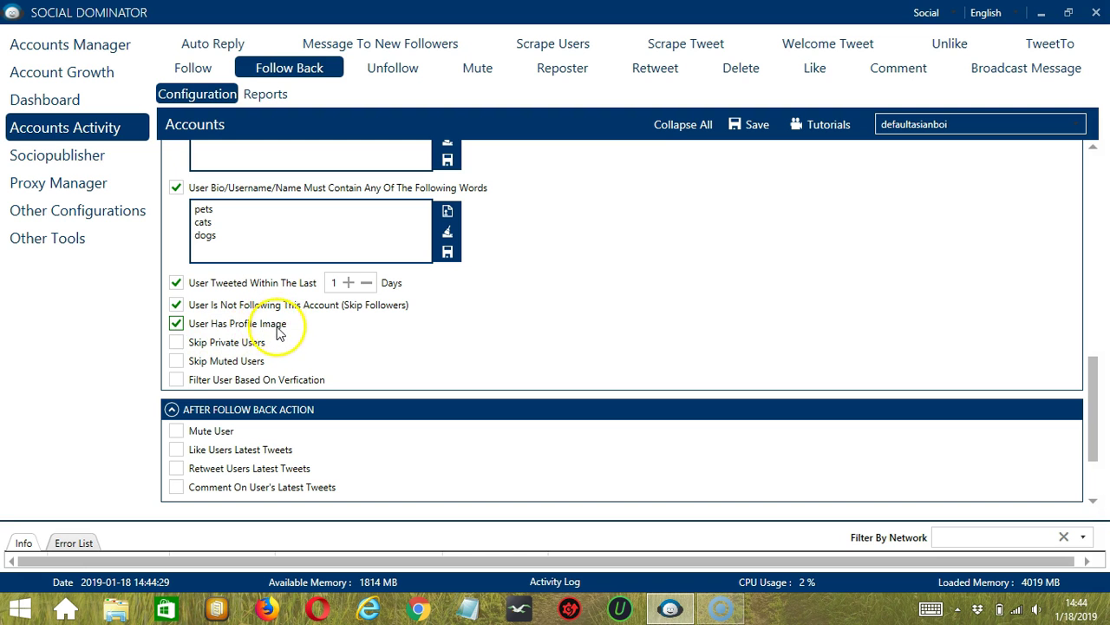
click(189, 344)
click(178, 362)
click(178, 383)
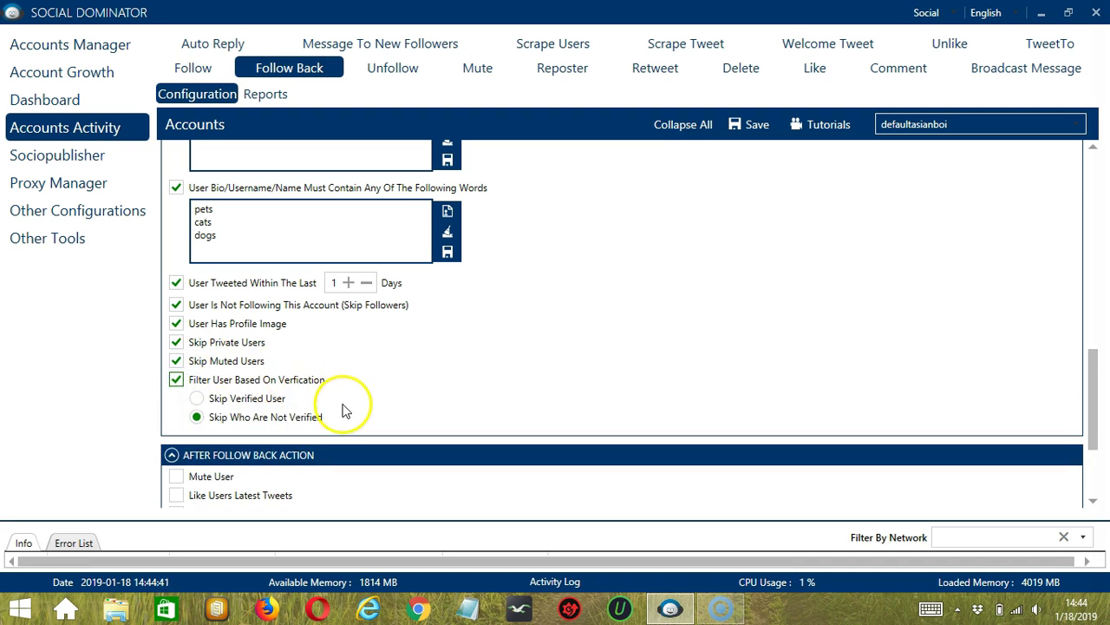
click(250, 397)
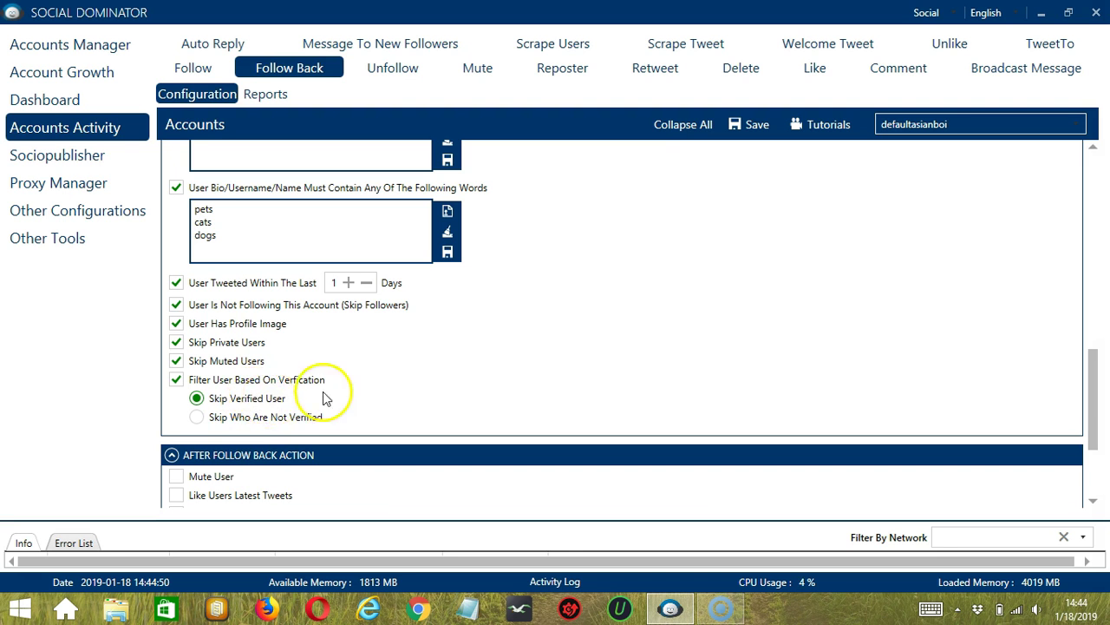
click(1092, 502)
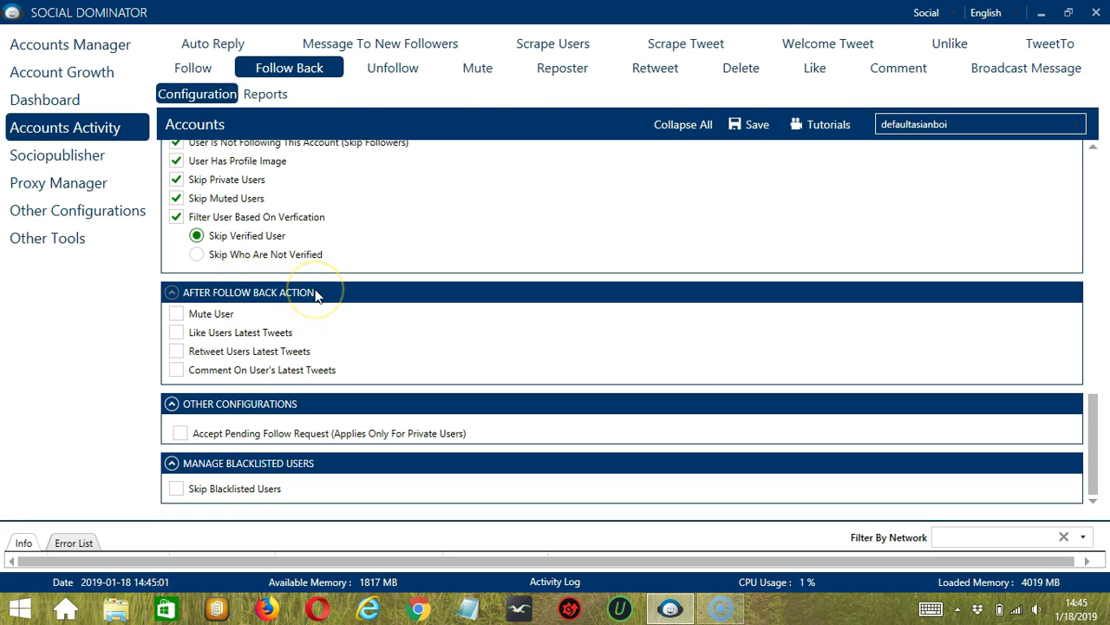
- After follow back, mute users and like, retweet and comment on their latest tweets
click(318, 296)
click(174, 315)
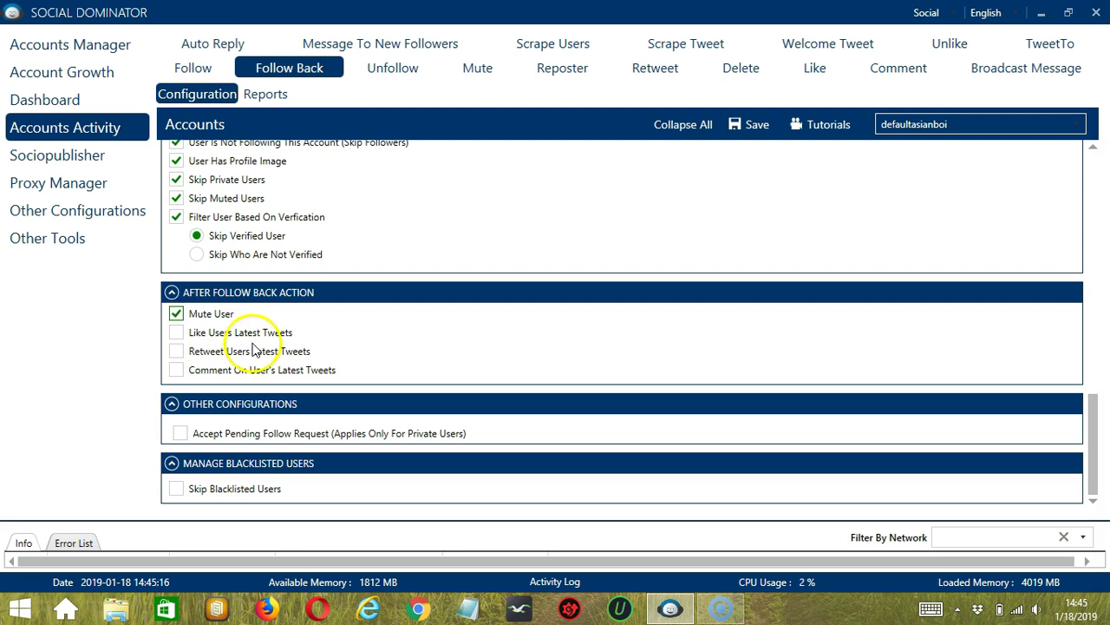
click(177, 334)
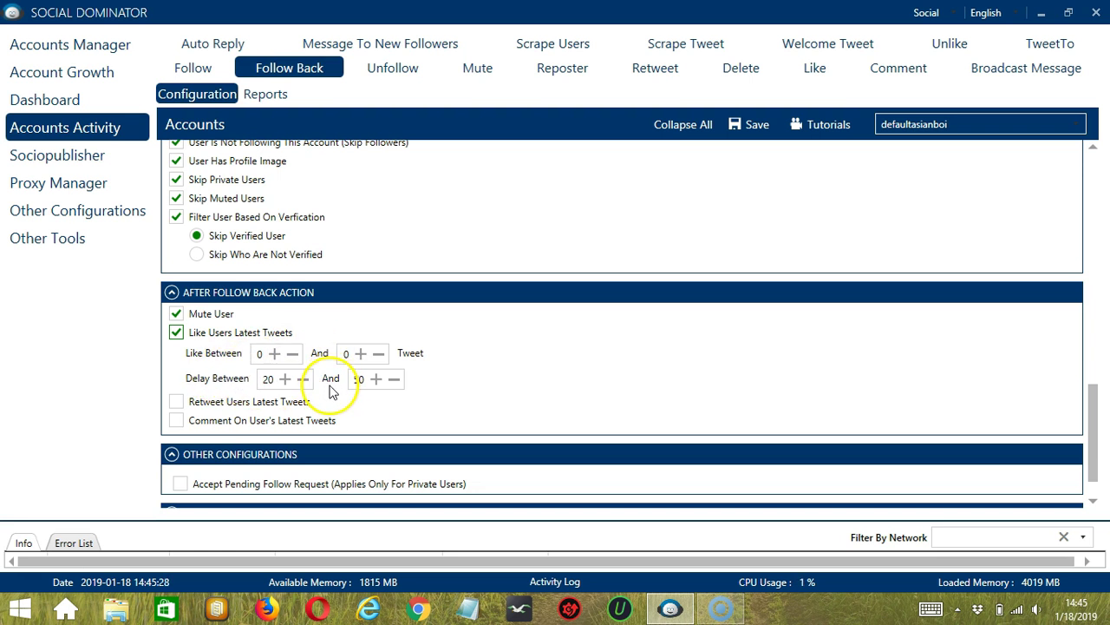
click(176, 403)
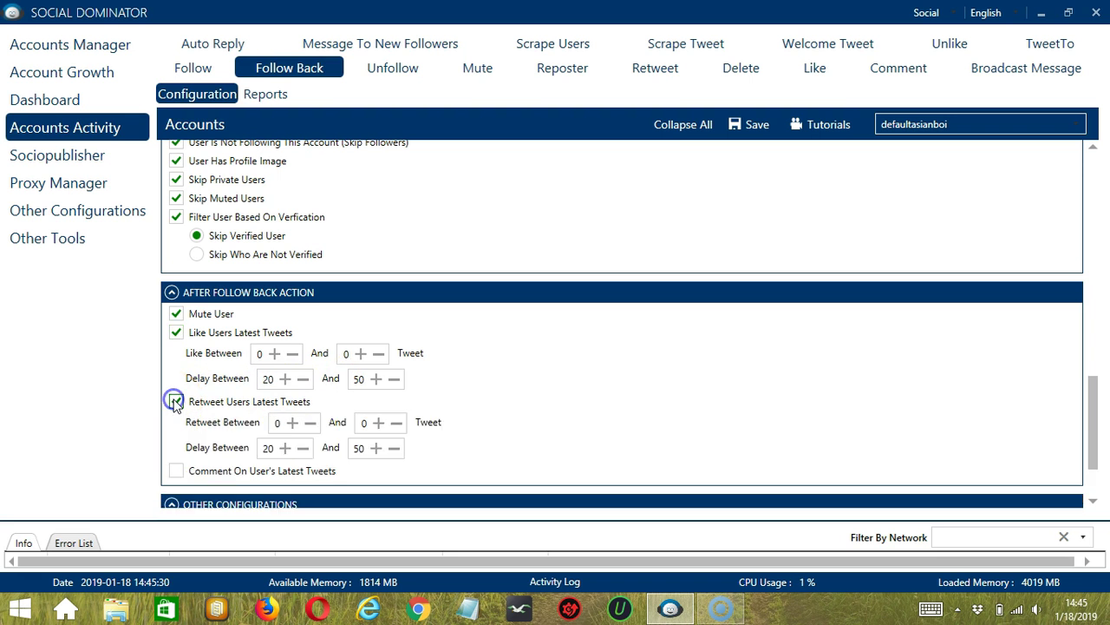
click(176, 471)
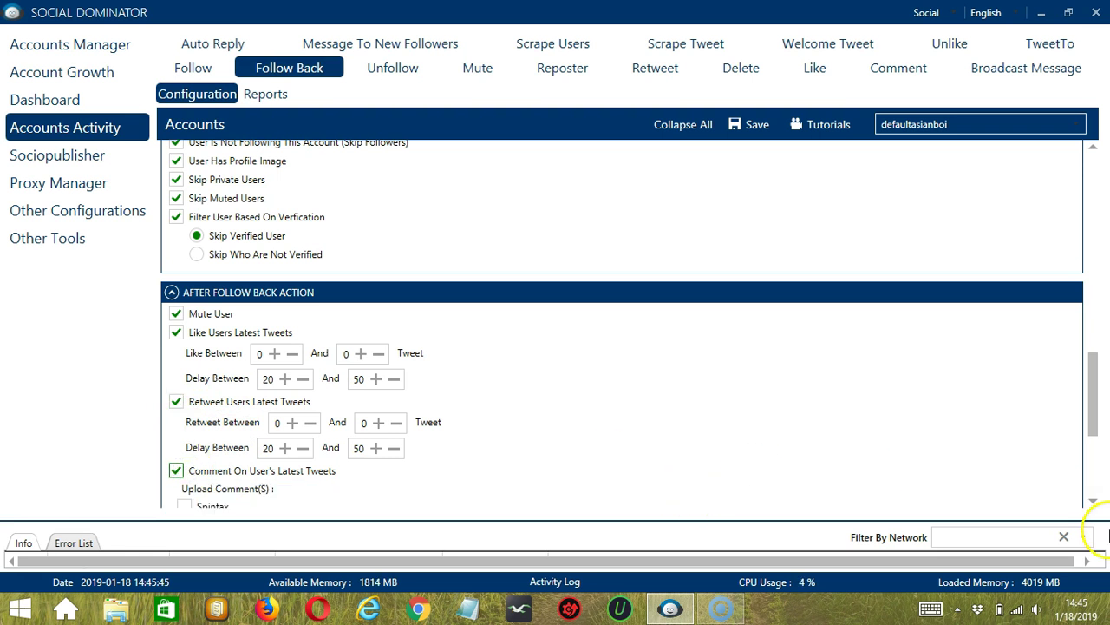
- Replace the typed 'Awesome' with the comment 'Hi. How are you?' imported from message.txt
scroll(230, 341, down, 3)
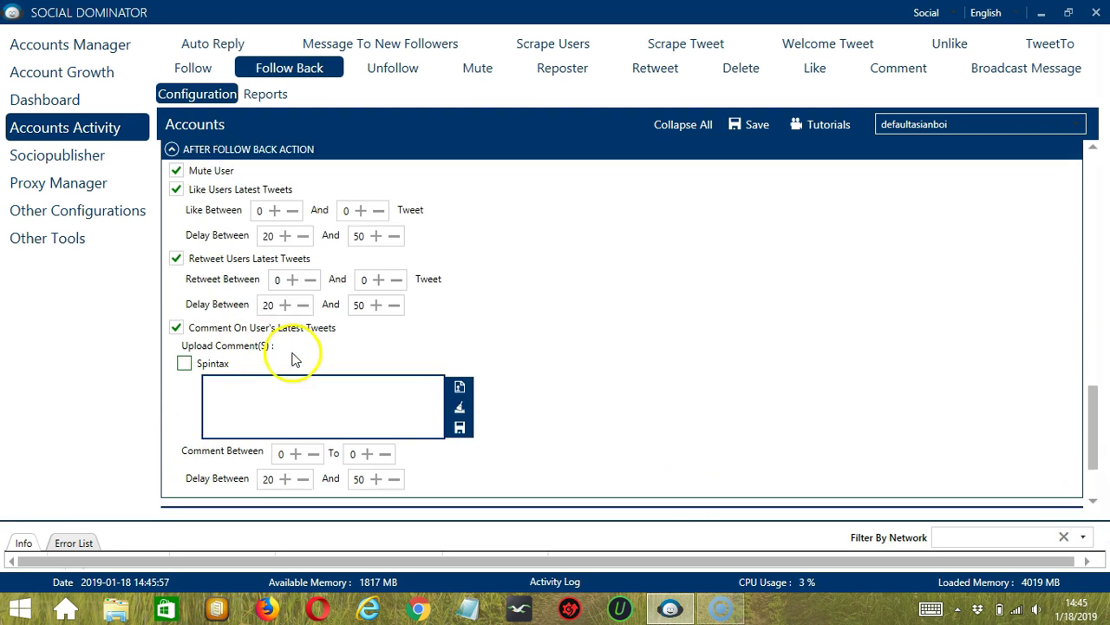
click(233, 398)
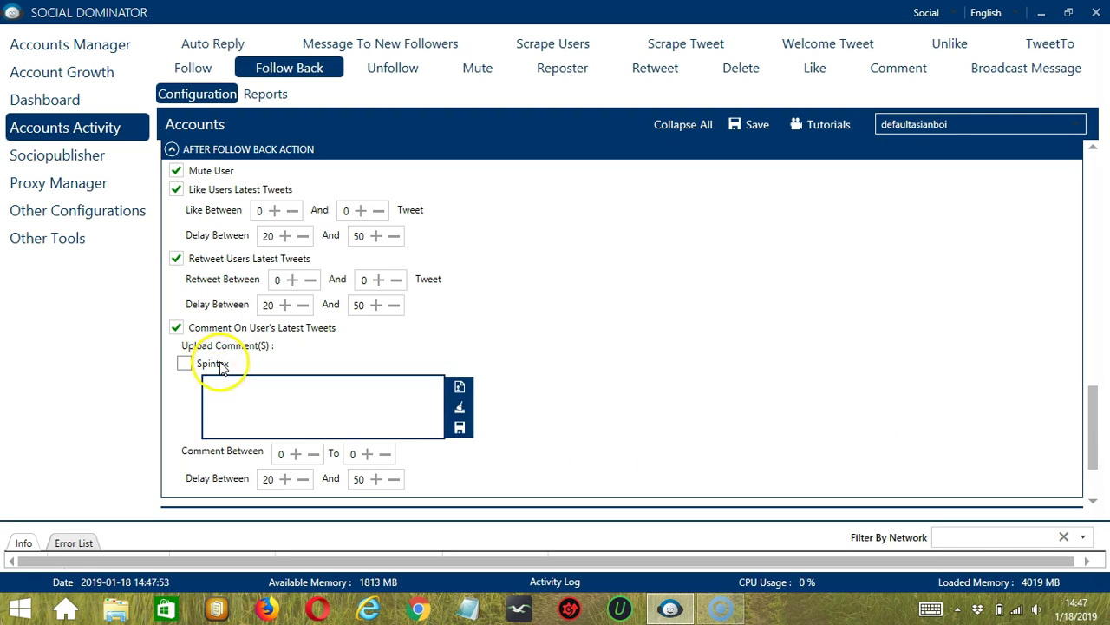
click(254, 394)
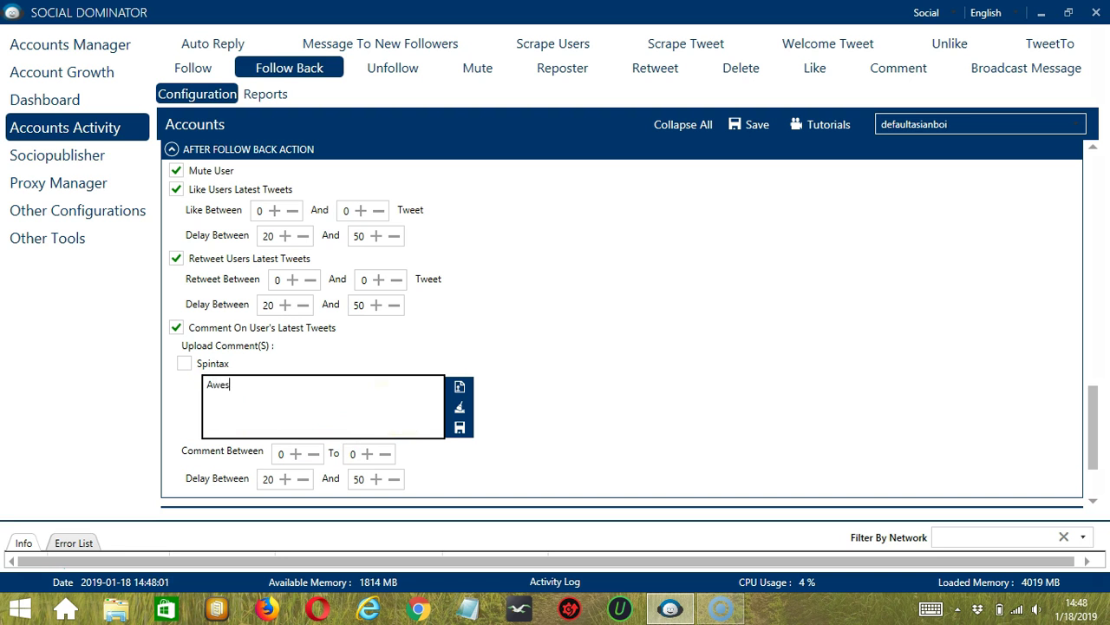
text(Awesome)
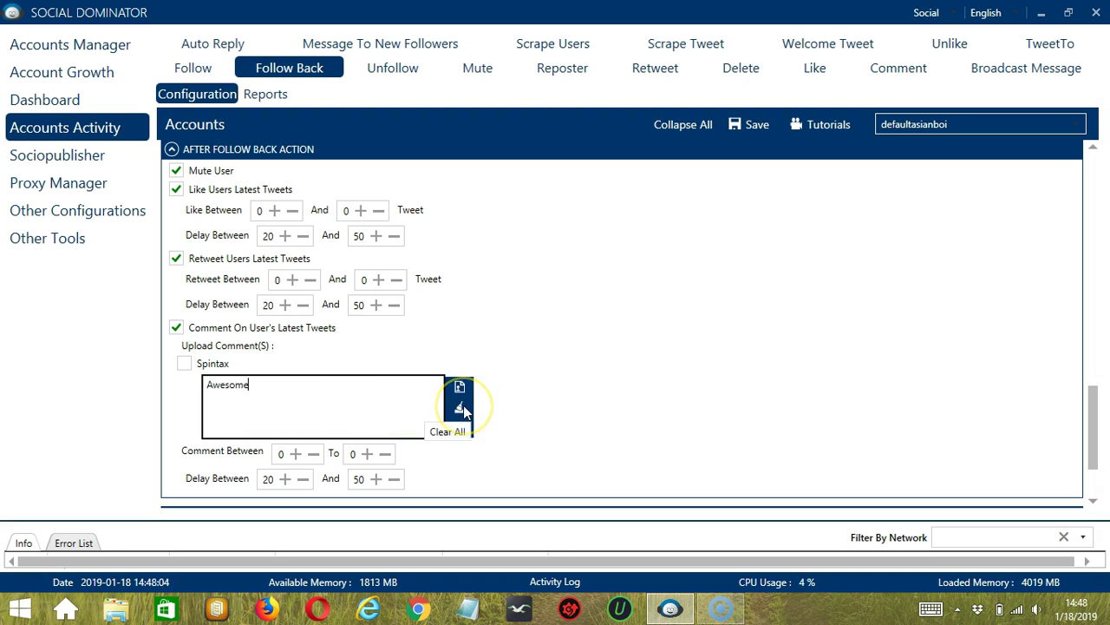
click(464, 411)
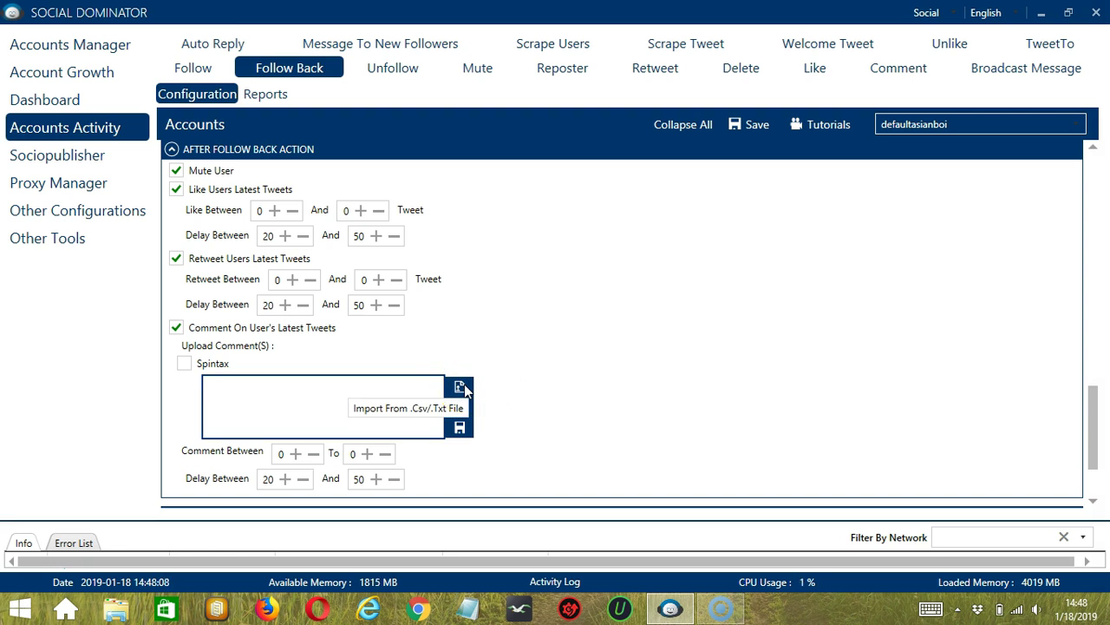
click(462, 386)
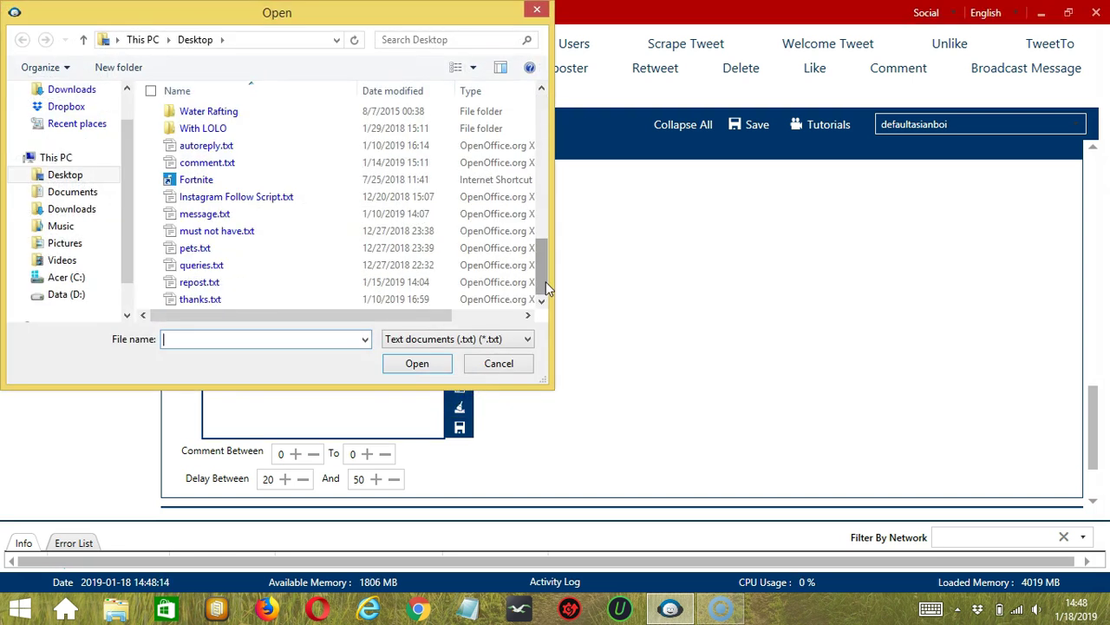
click(235, 215)
click(417, 364)
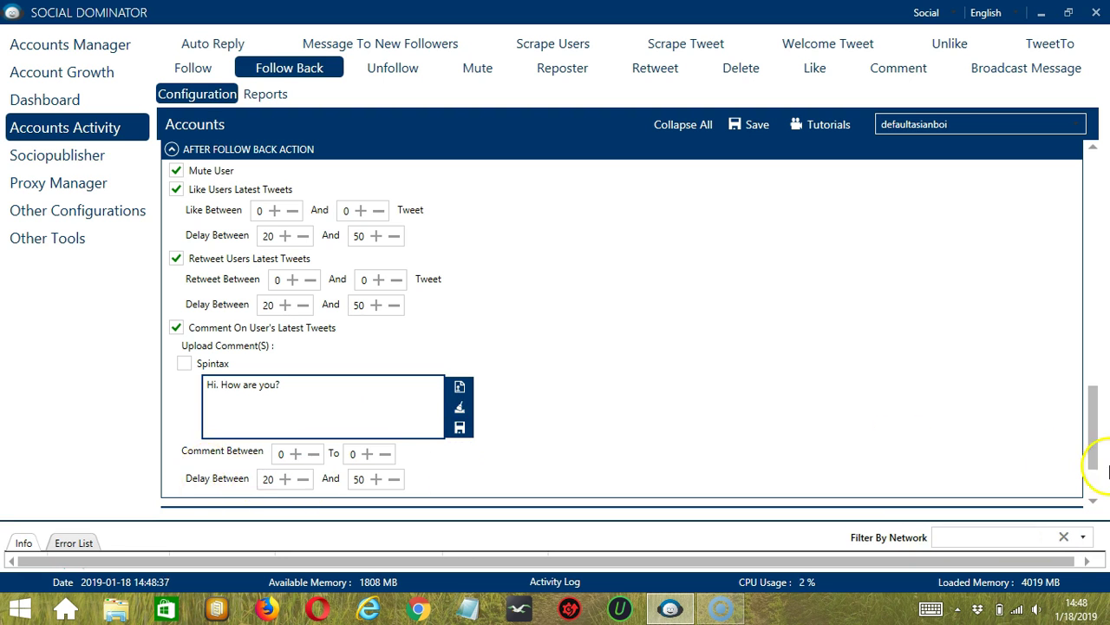
click(1092, 500)
- Enable Skip Blacklisted Users for Follow Back, leaving private and group blacklists unchecked
click(1092, 500)
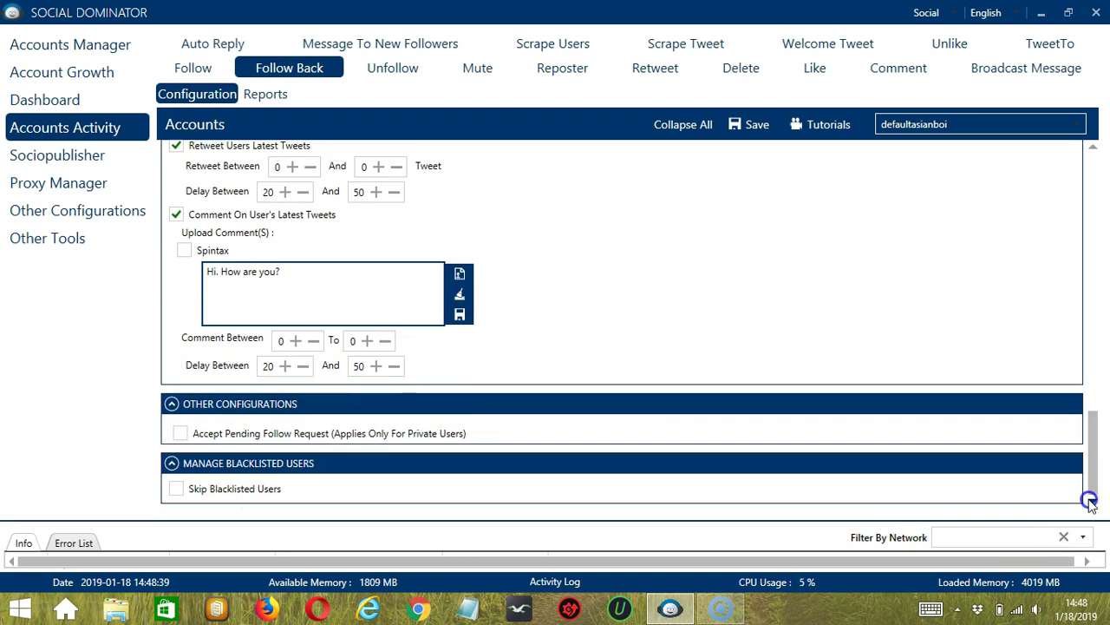
click(177, 490)
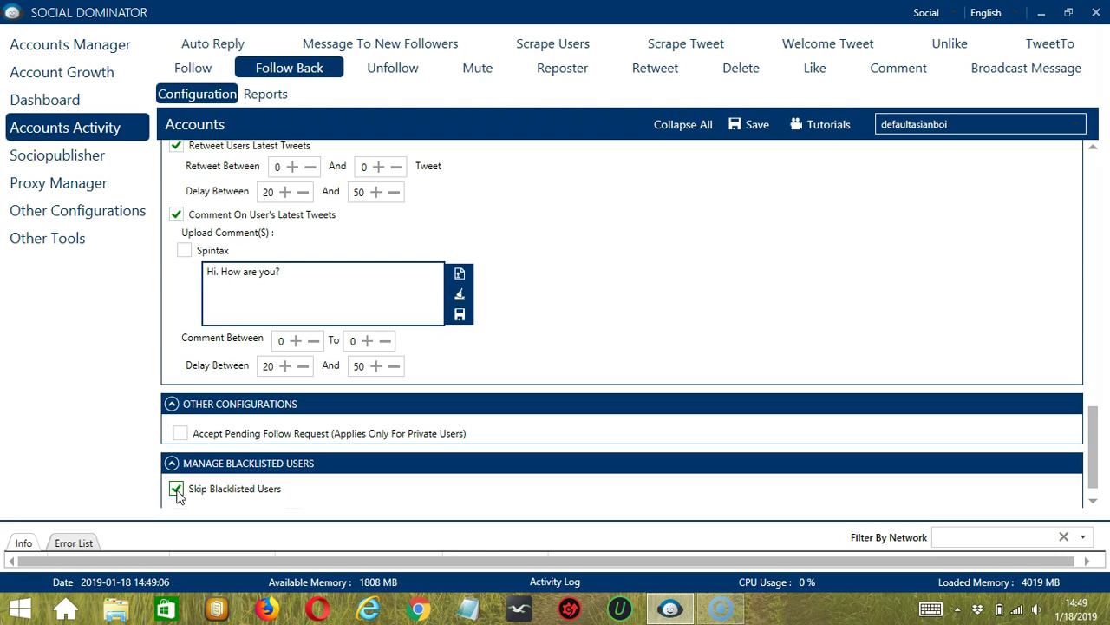
click(183, 499)
scroll(183, 500, down, 1)
click(218, 487)
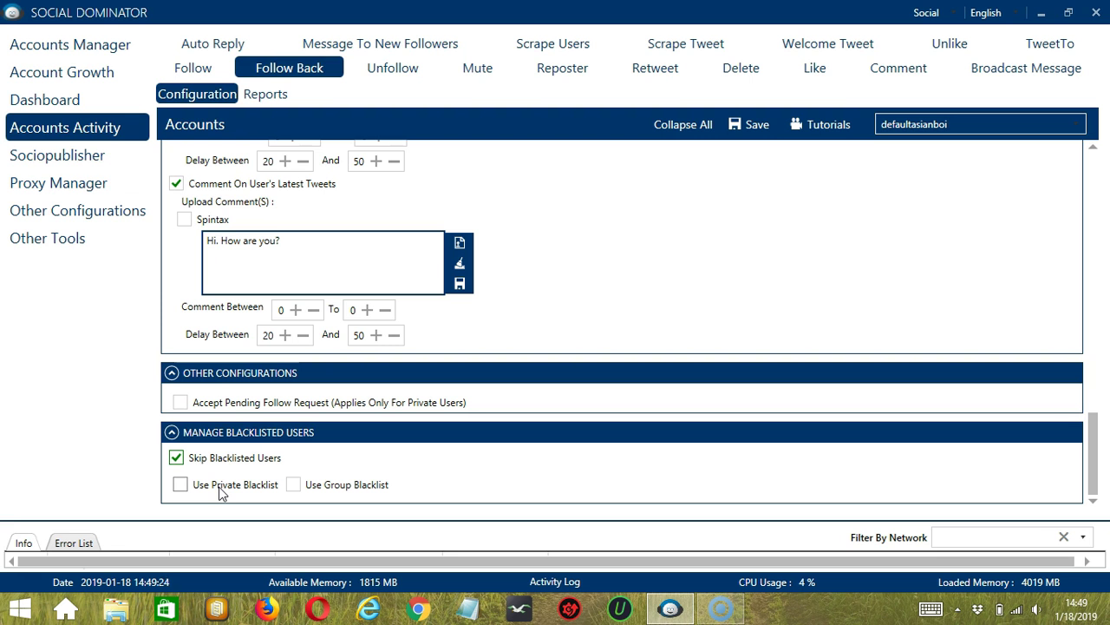
click(226, 484)
- Save the Follow Back configuration, acknowledge the Success message, and switch the job to Active
scroll(1097, 139, up, 10)
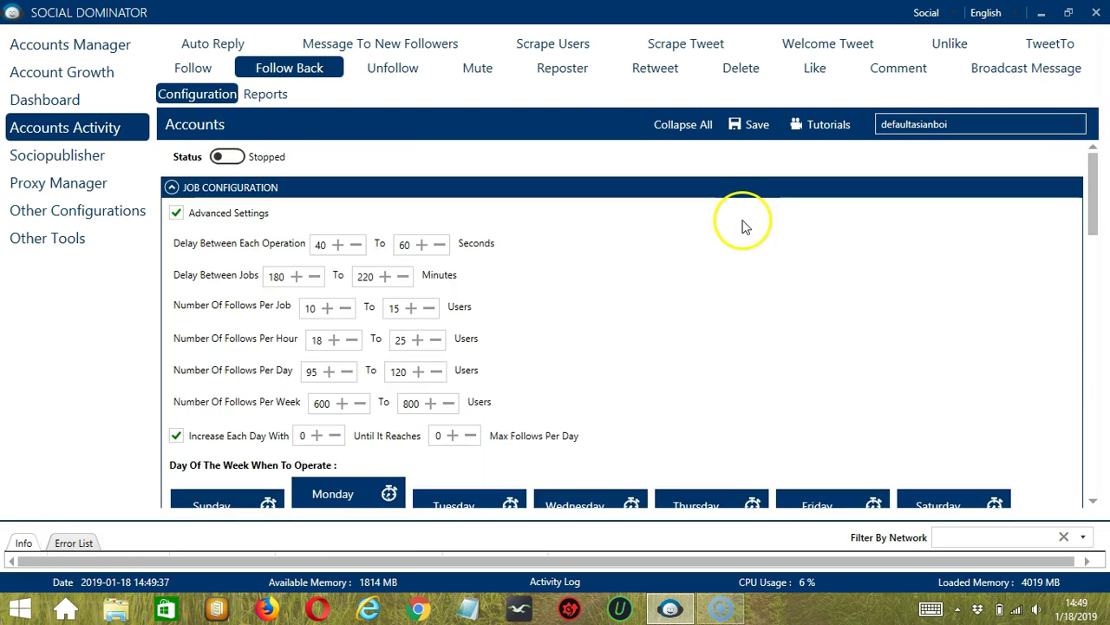
click(743, 126)
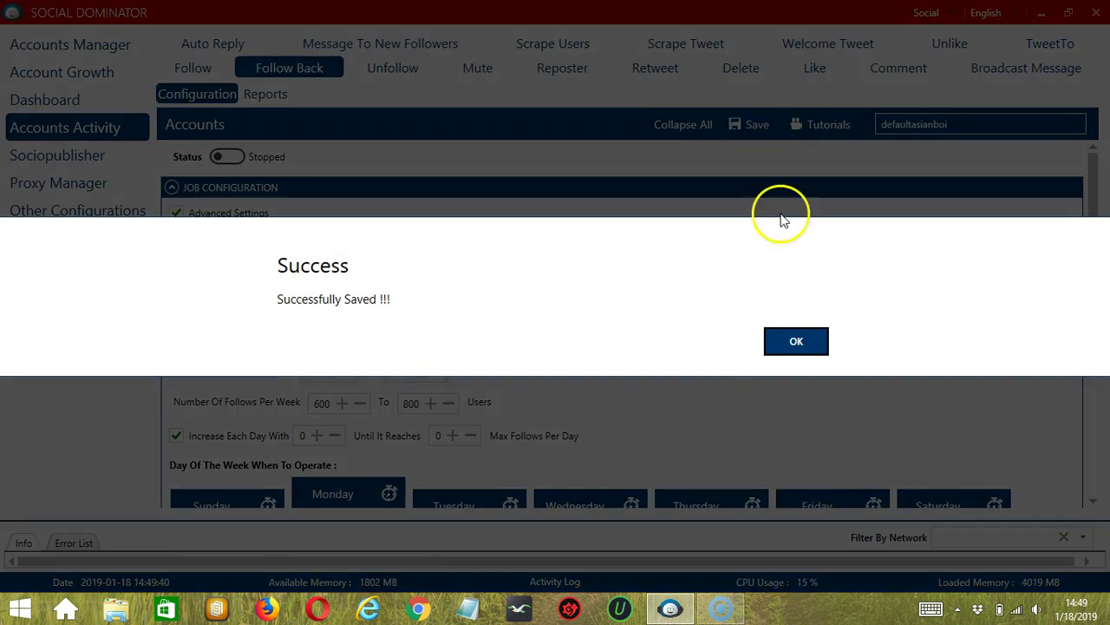
click(797, 343)
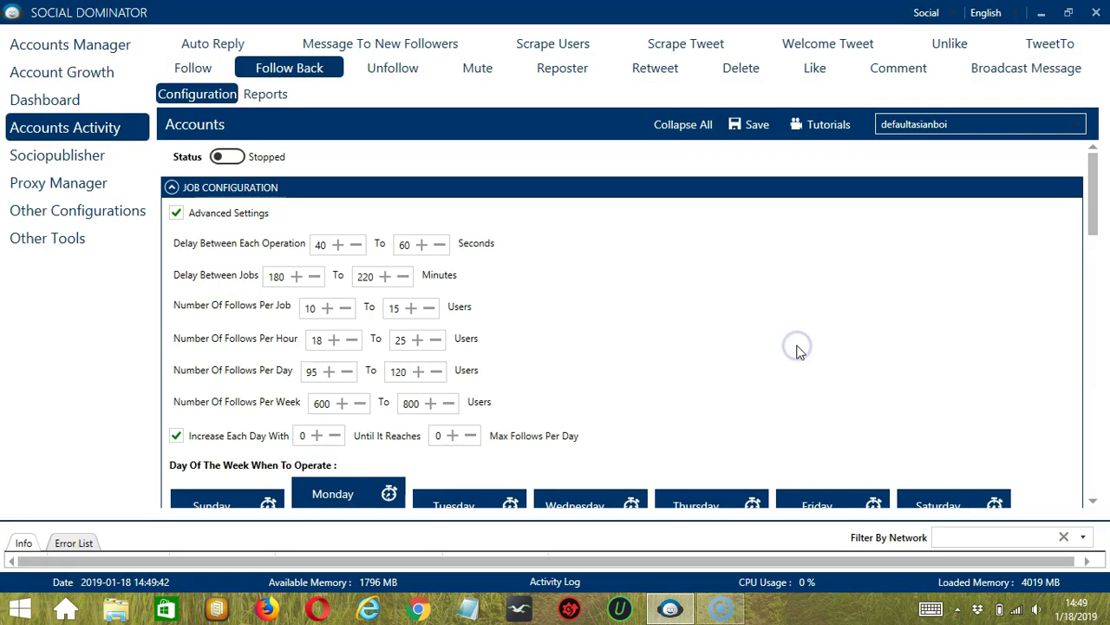
click(229, 157)
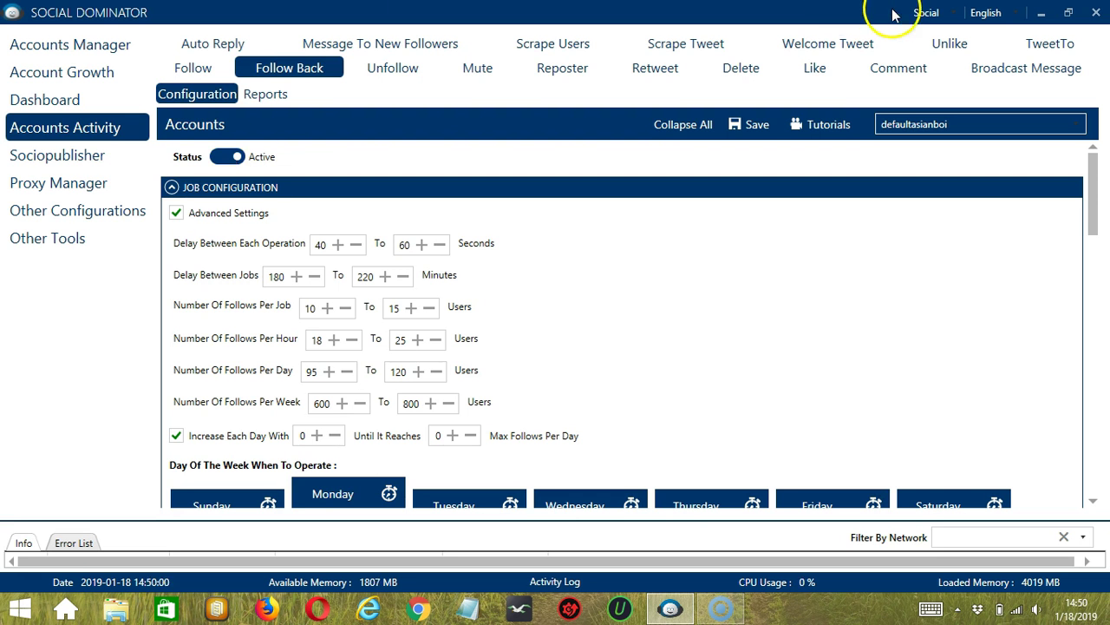
- Switch to the Twitter tools and start a new Follow Back campaign under Grow Followers
click(954, 12)
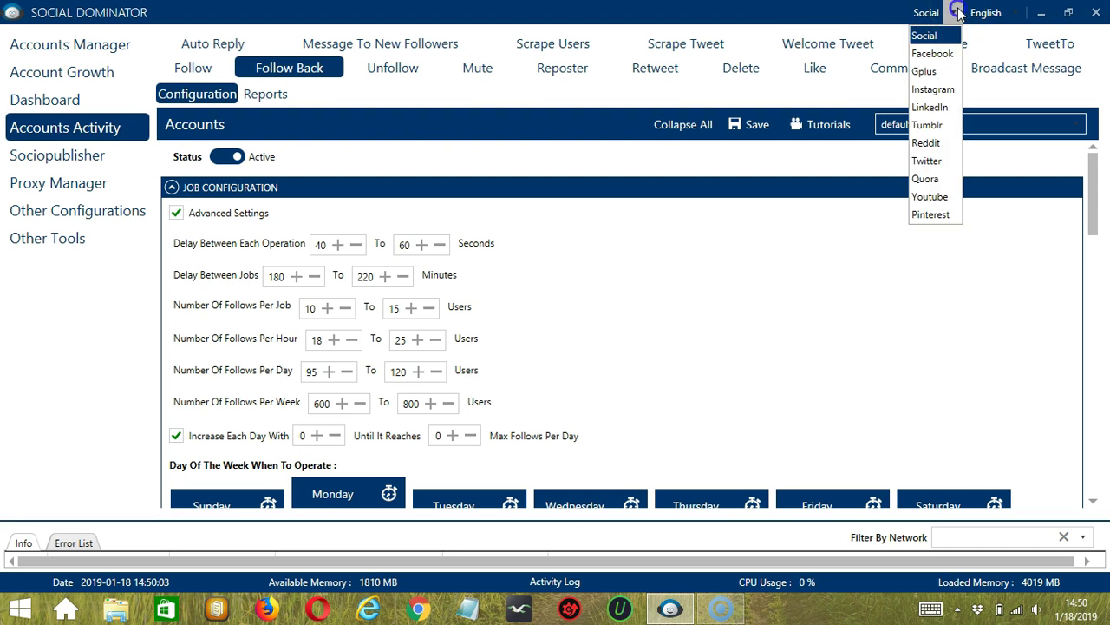
click(940, 169)
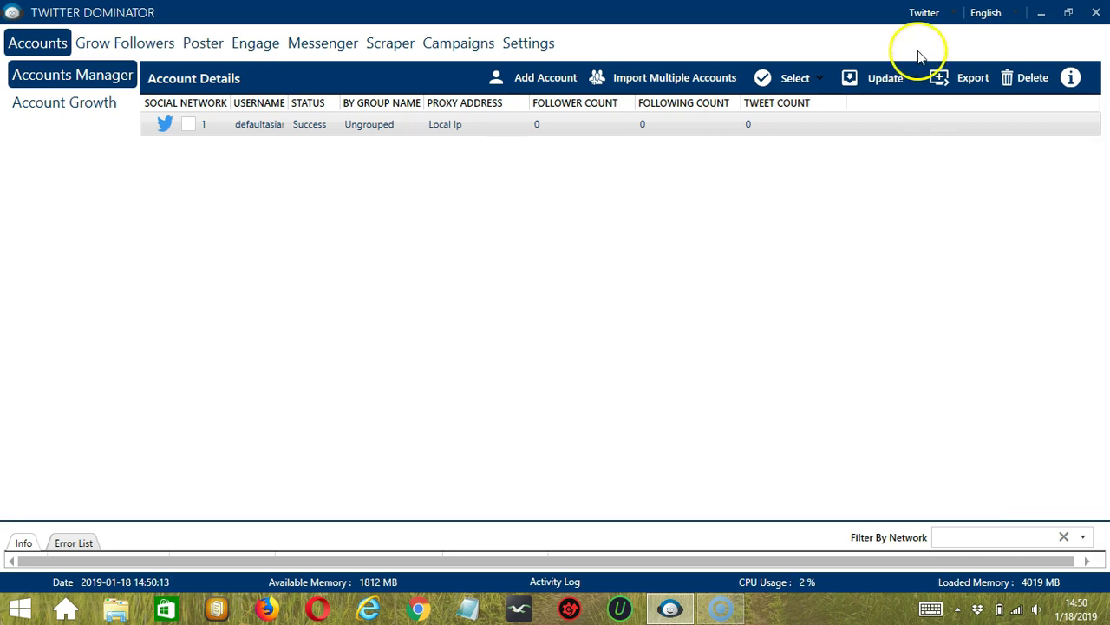
click(134, 48)
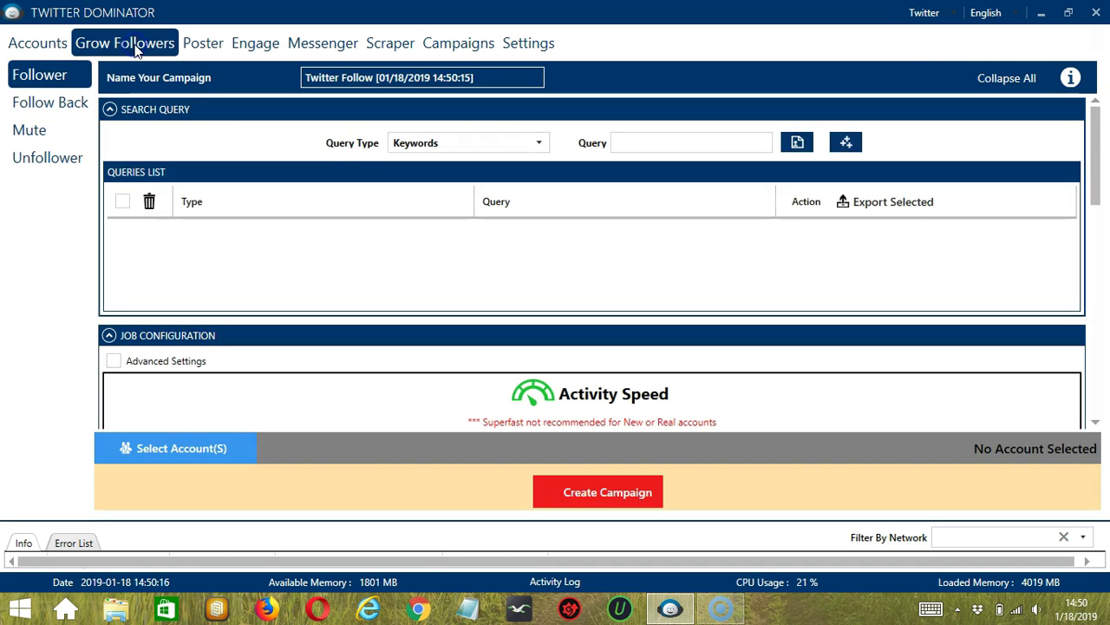
click(60, 105)
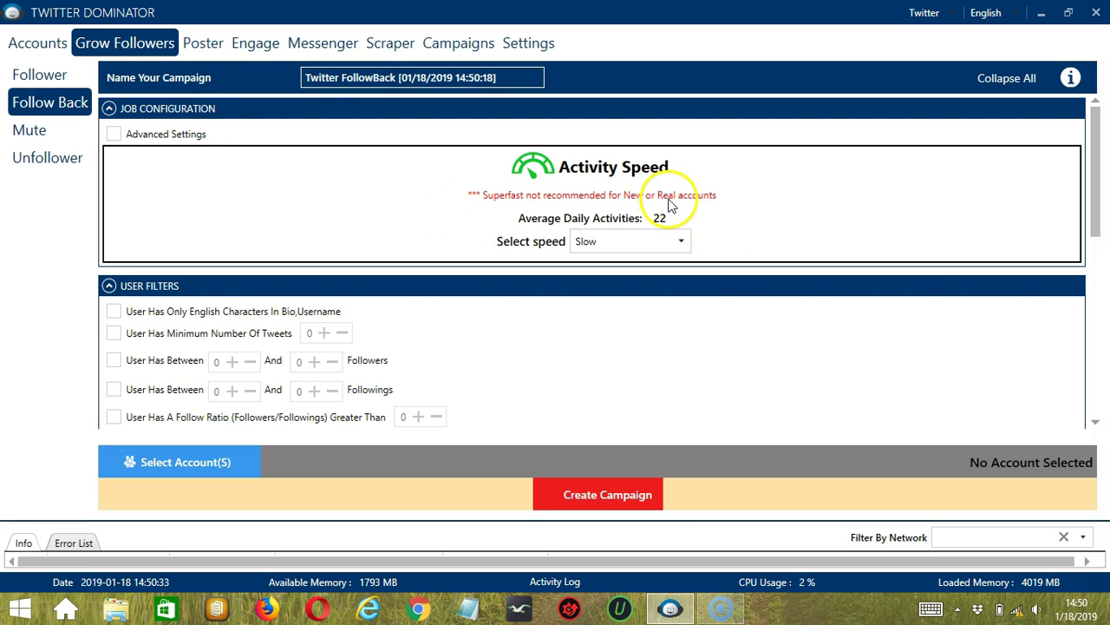
- Make the campaign skip private users and skip verified users
click(1096, 421)
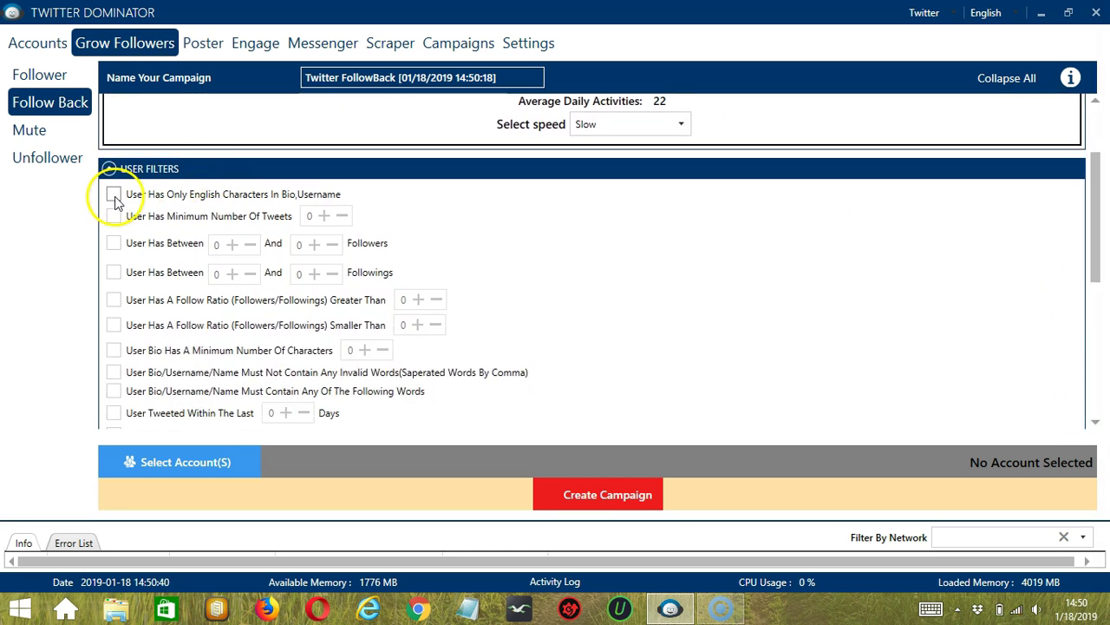
scroll(109, 318, down, 3)
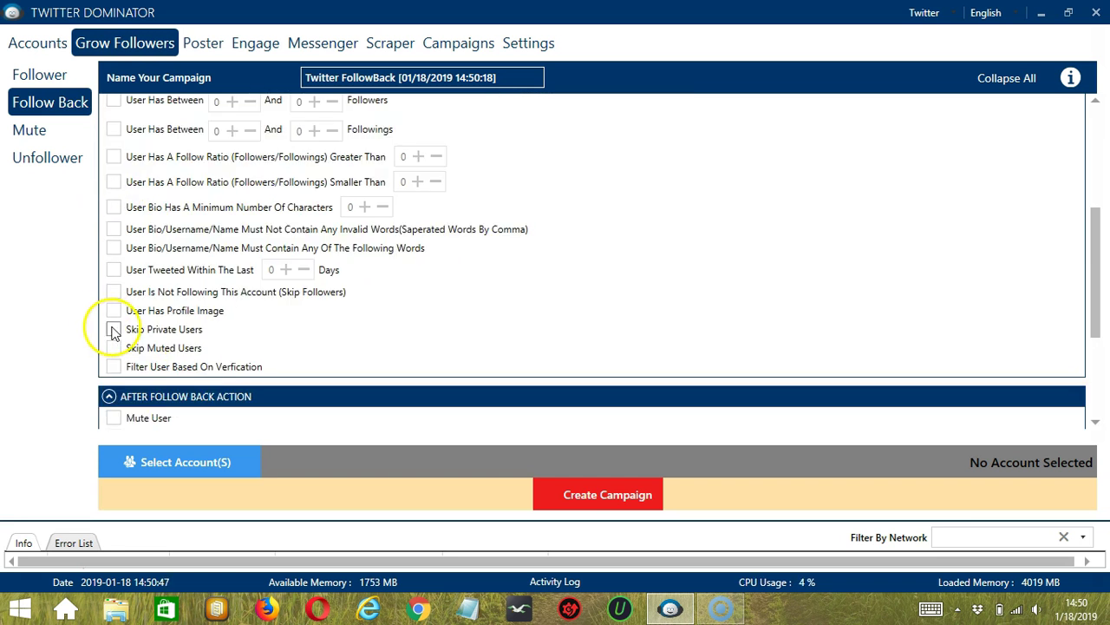
click(113, 330)
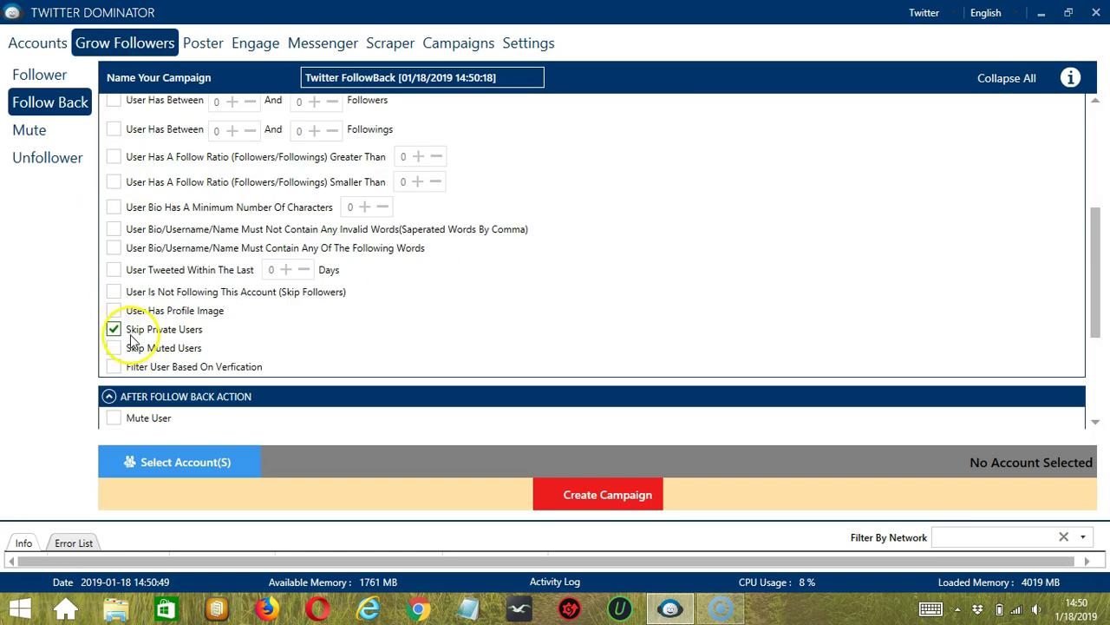
click(115, 367)
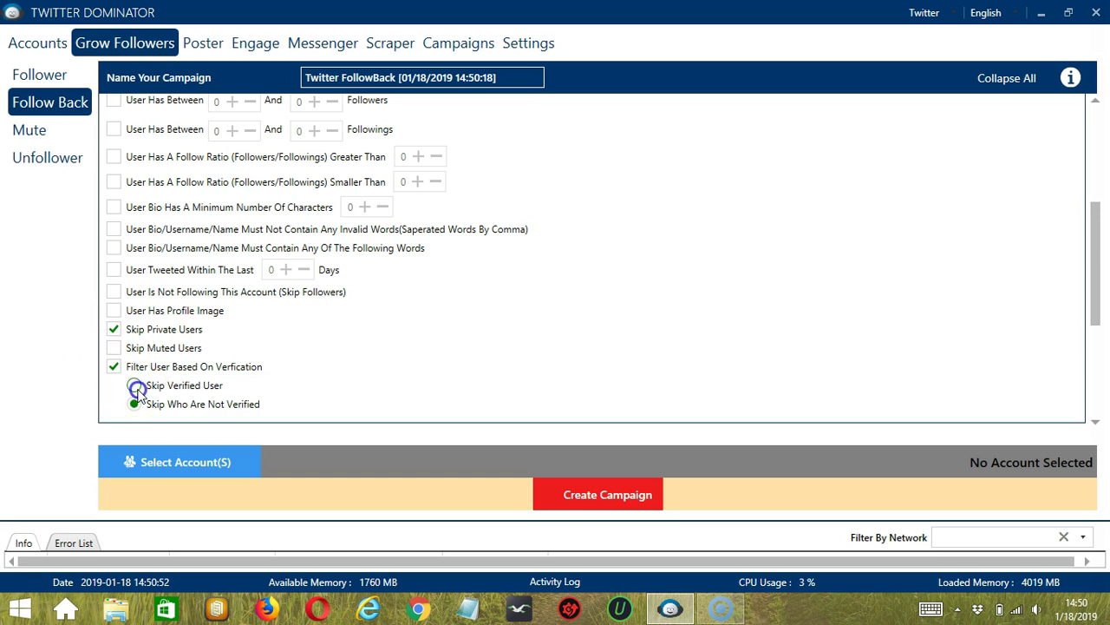
click(135, 386)
- Like 2 to 5 of each user's latest tweets and skip blacklisted users
scroll(417, 338, down, 5)
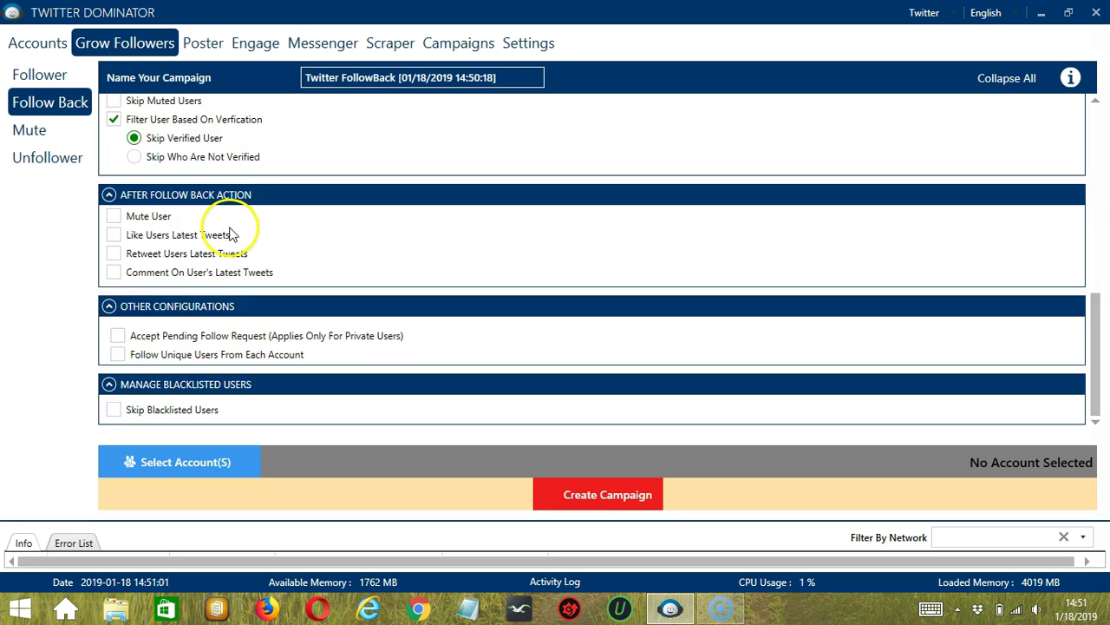
click(178, 235)
click(286, 255)
scroll(260, 304, down, 1)
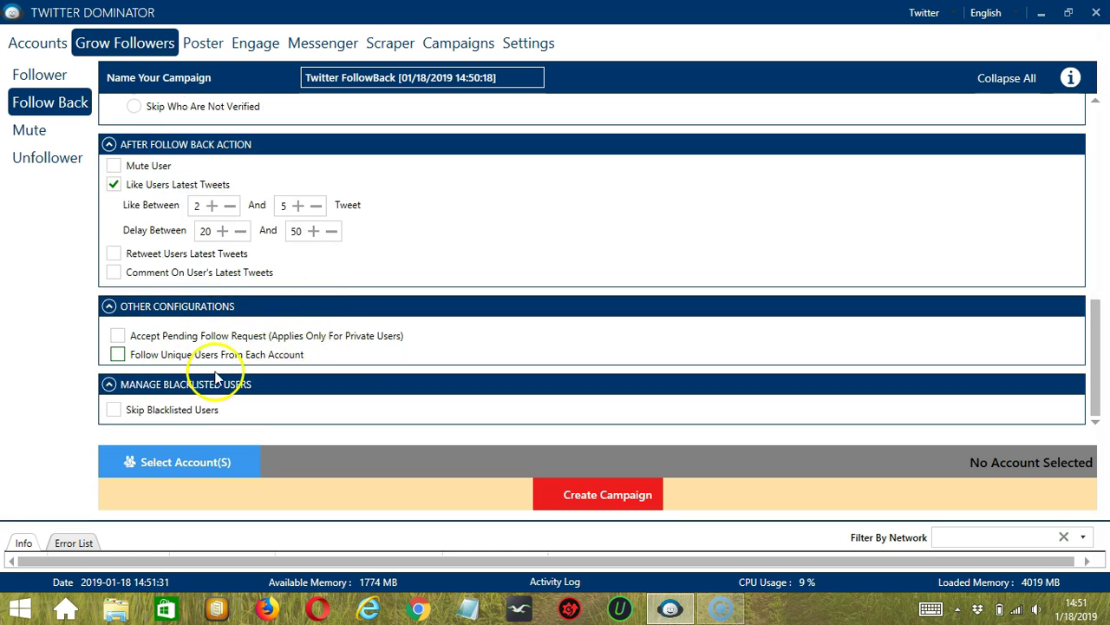
click(113, 411)
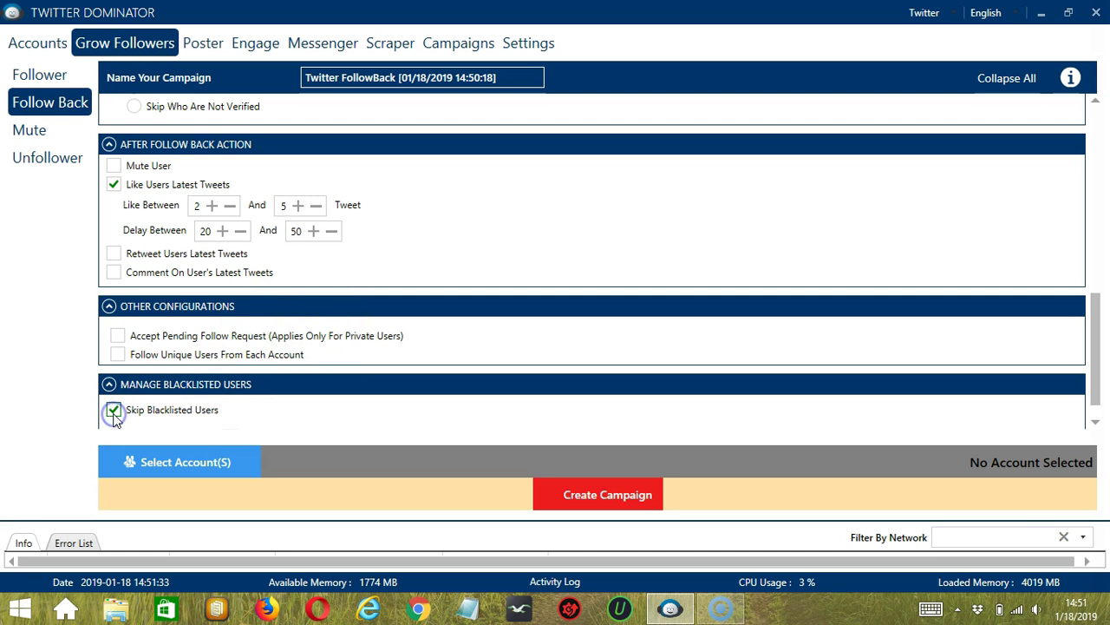
- Assign the single listed account to the FollowBack campaign and attempt to create it
click(253, 459)
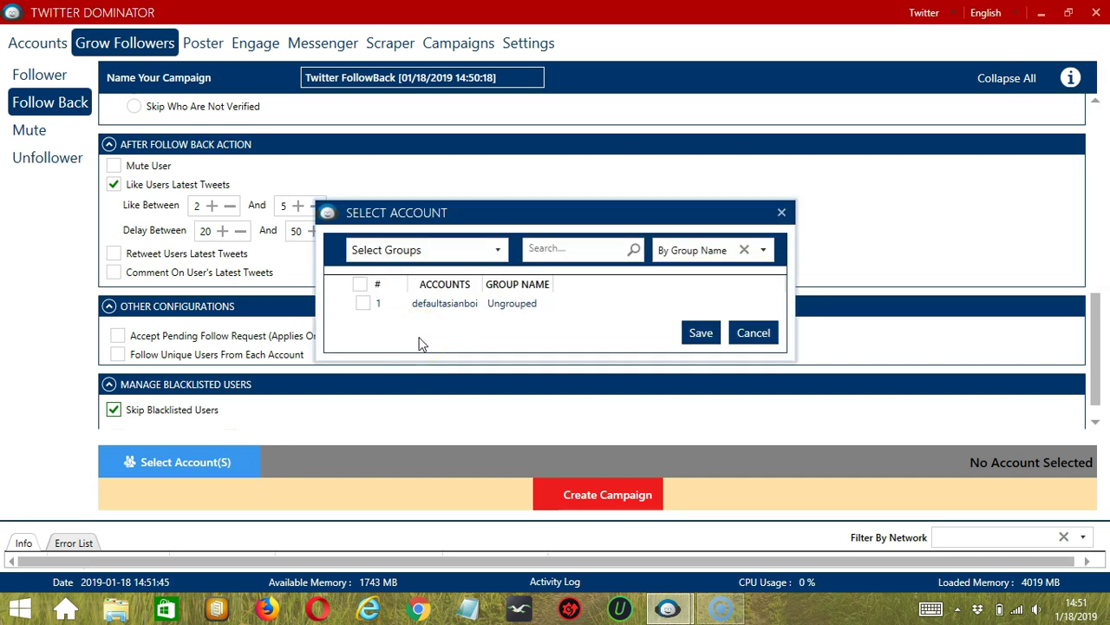
click(421, 352)
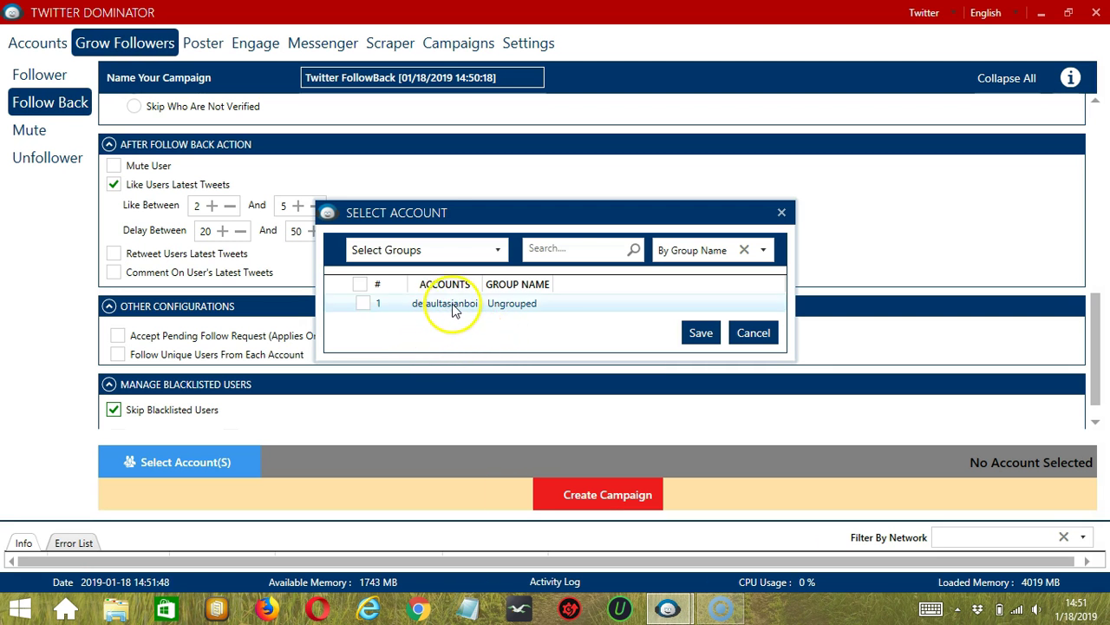
click(364, 304)
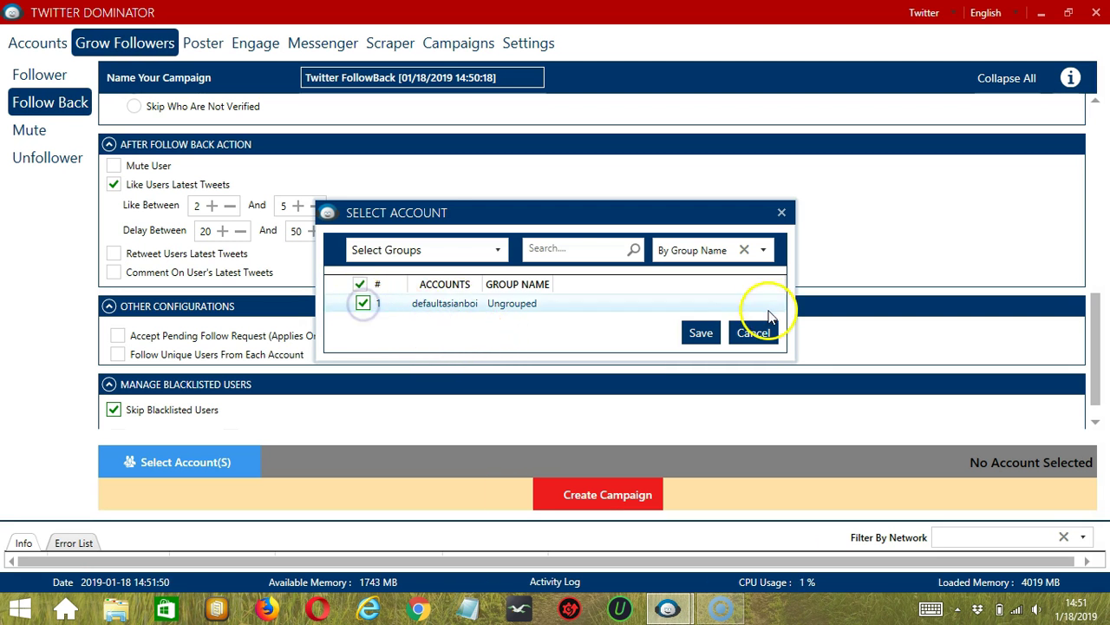
click(699, 334)
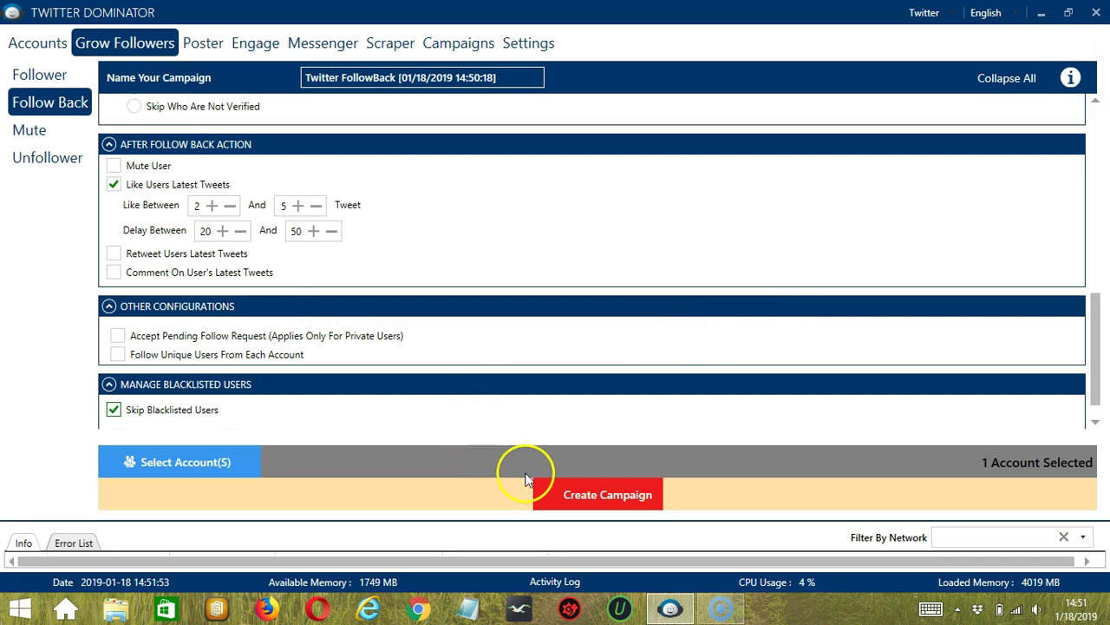
click(551, 496)
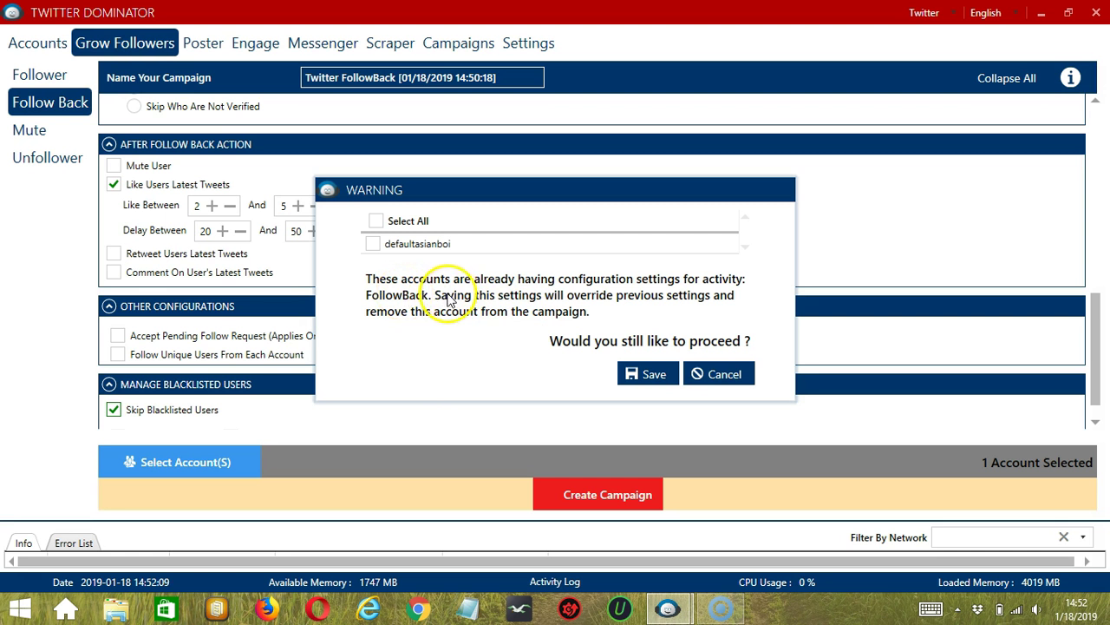
- Include the account and override its existing FollowBack settings to create the campaign
click(372, 244)
click(372, 244)
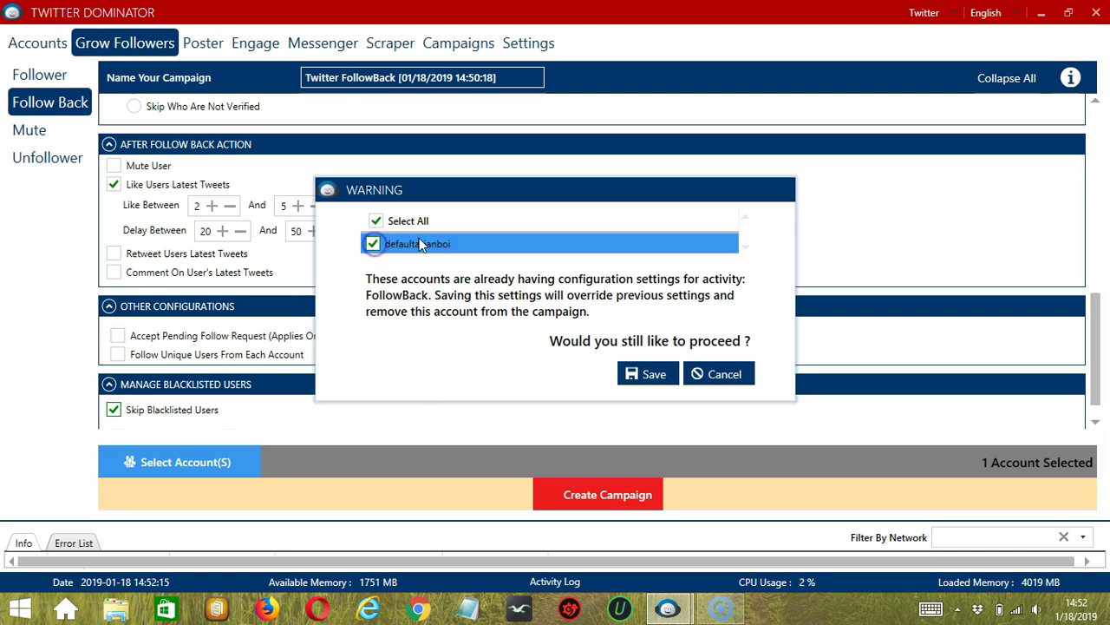
click(640, 373)
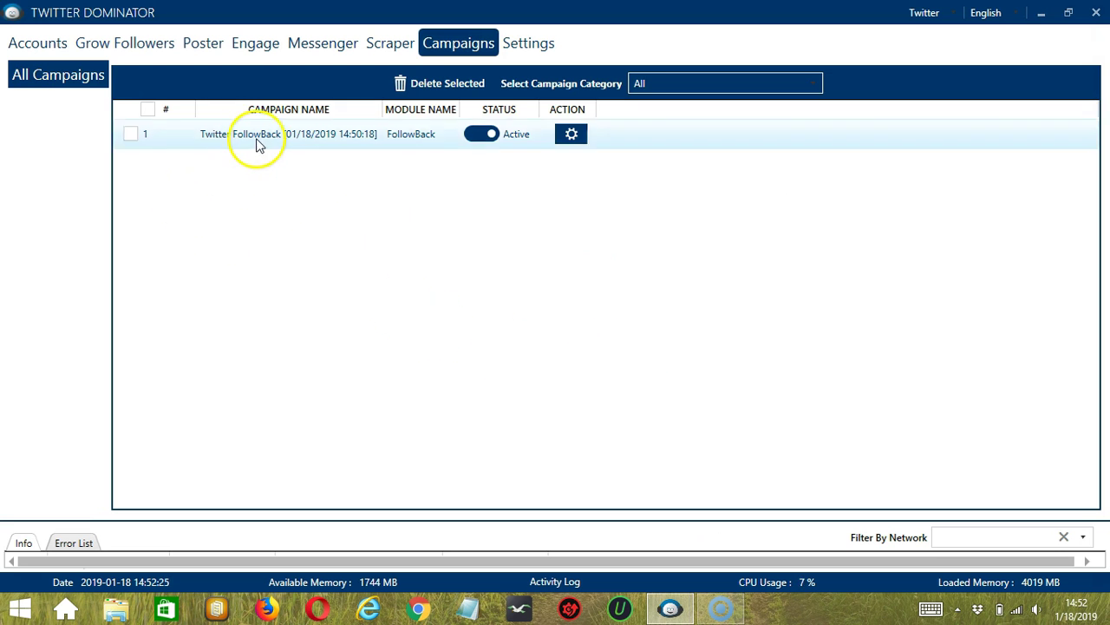
- Set the new Twitter FollowBack campaign's status to Paused in the Campaigns list
click(502, 137)
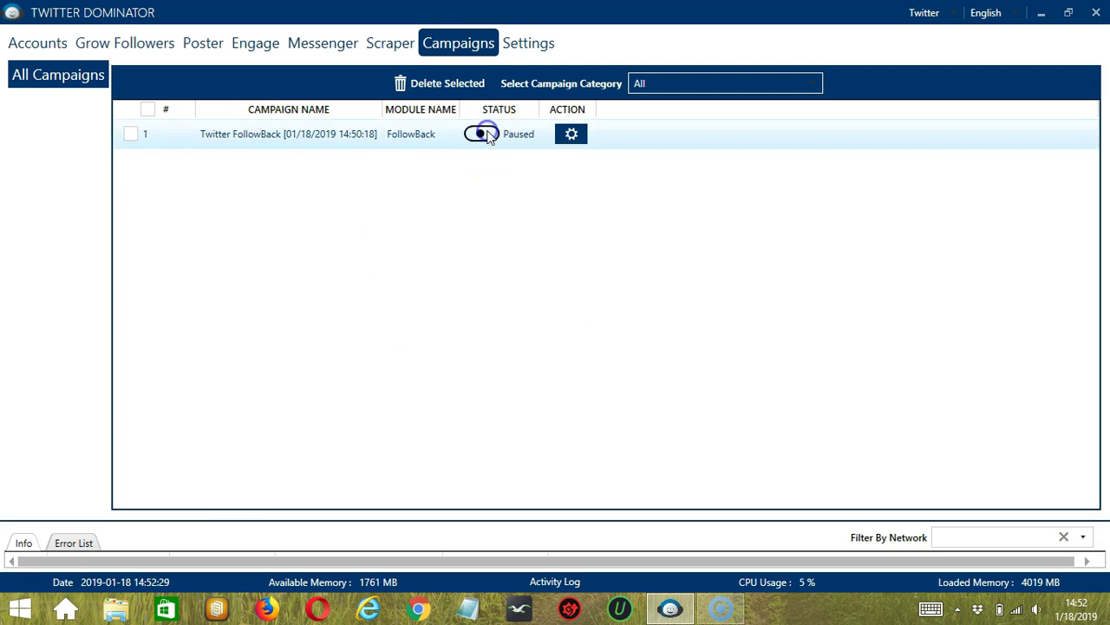
click(574, 135)
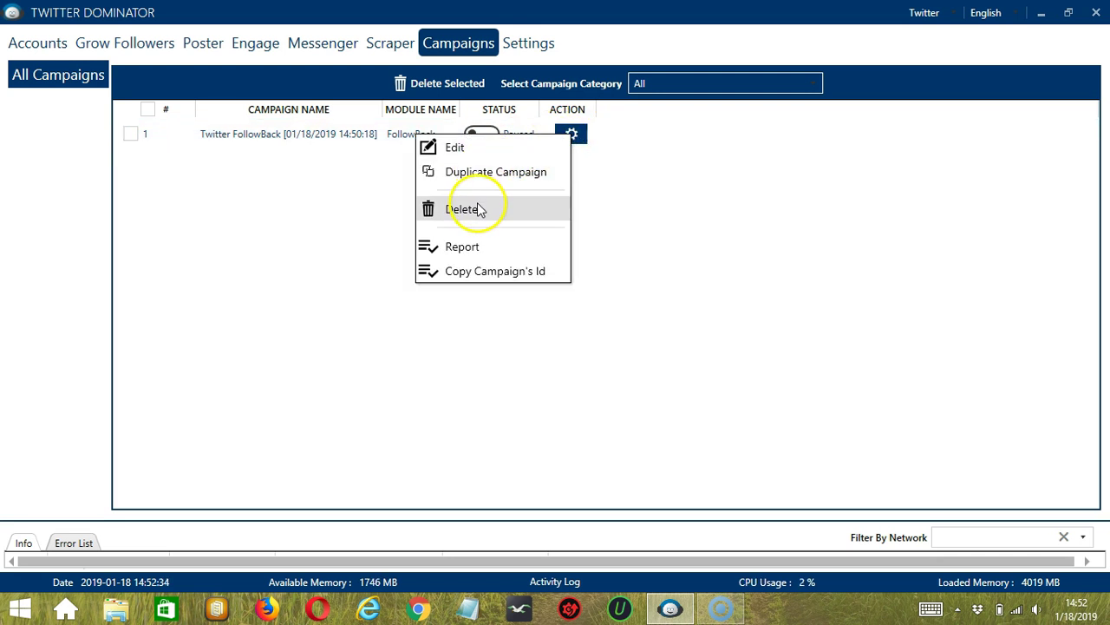
click(648, 205)
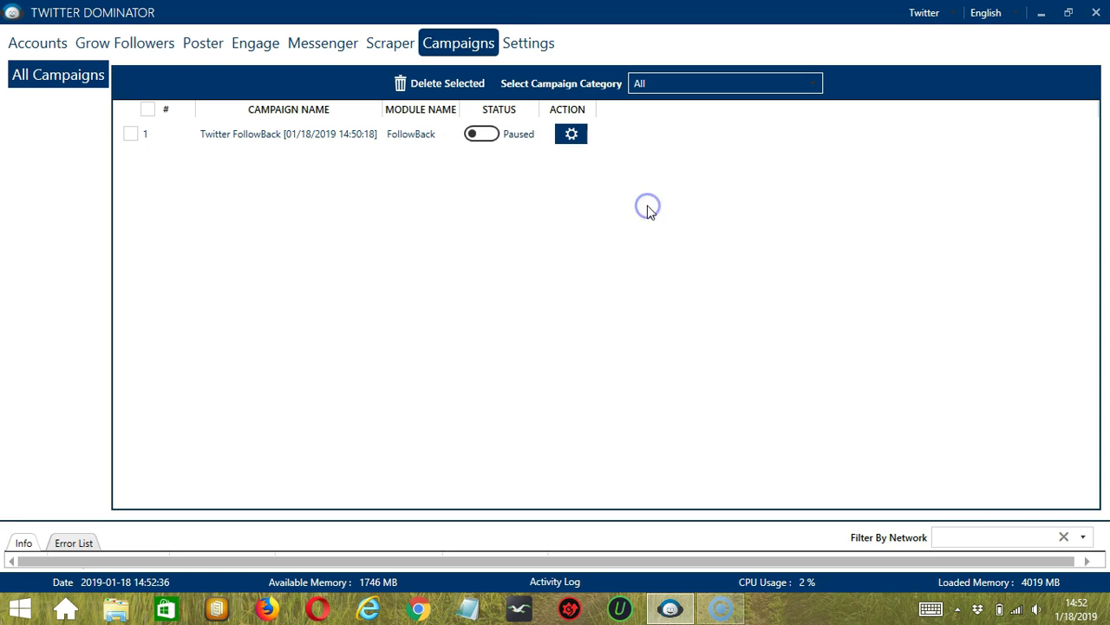